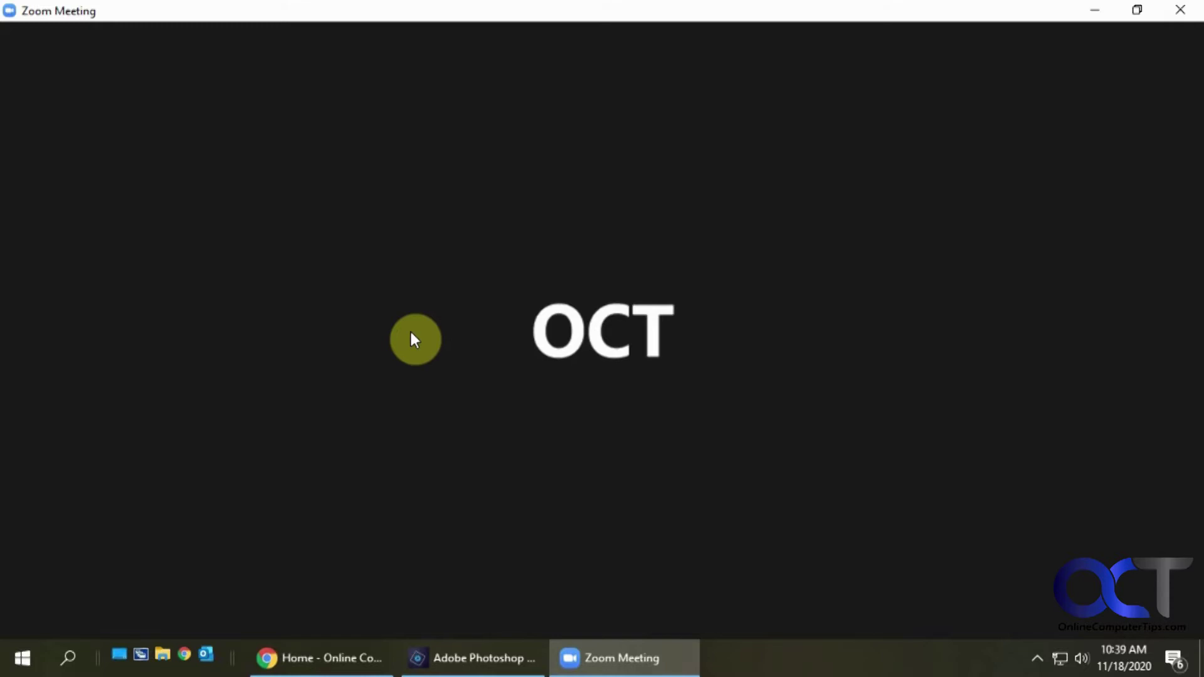
Reveal the Zoom meeting toolbar over the OCT name display.
mouse_move(712, 623)
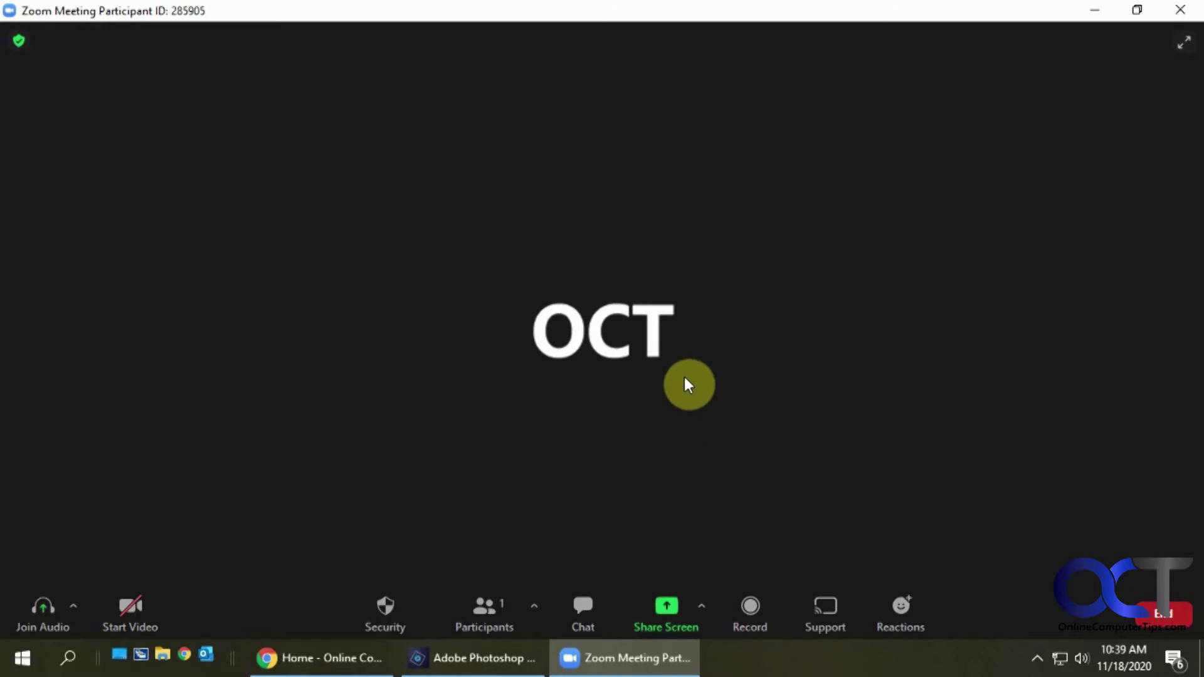
Share a Zoom whiteboard and try the Text tool and the rectangle drawing shape.
left_click(680, 608)
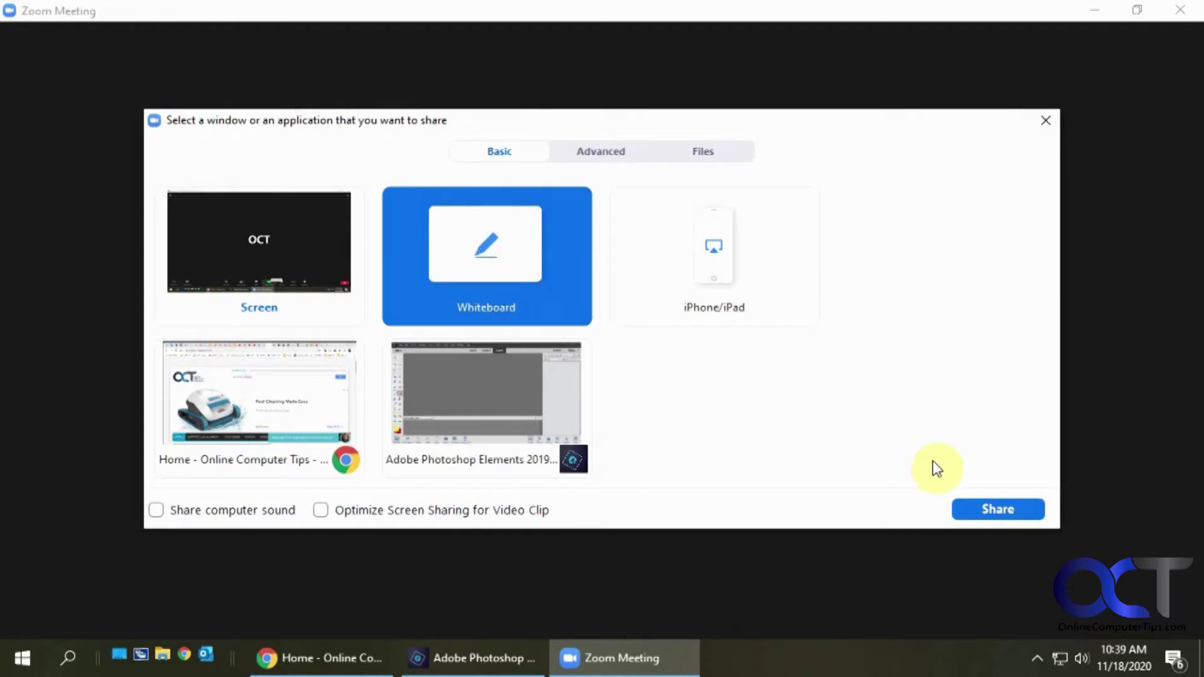
left_click(971, 511)
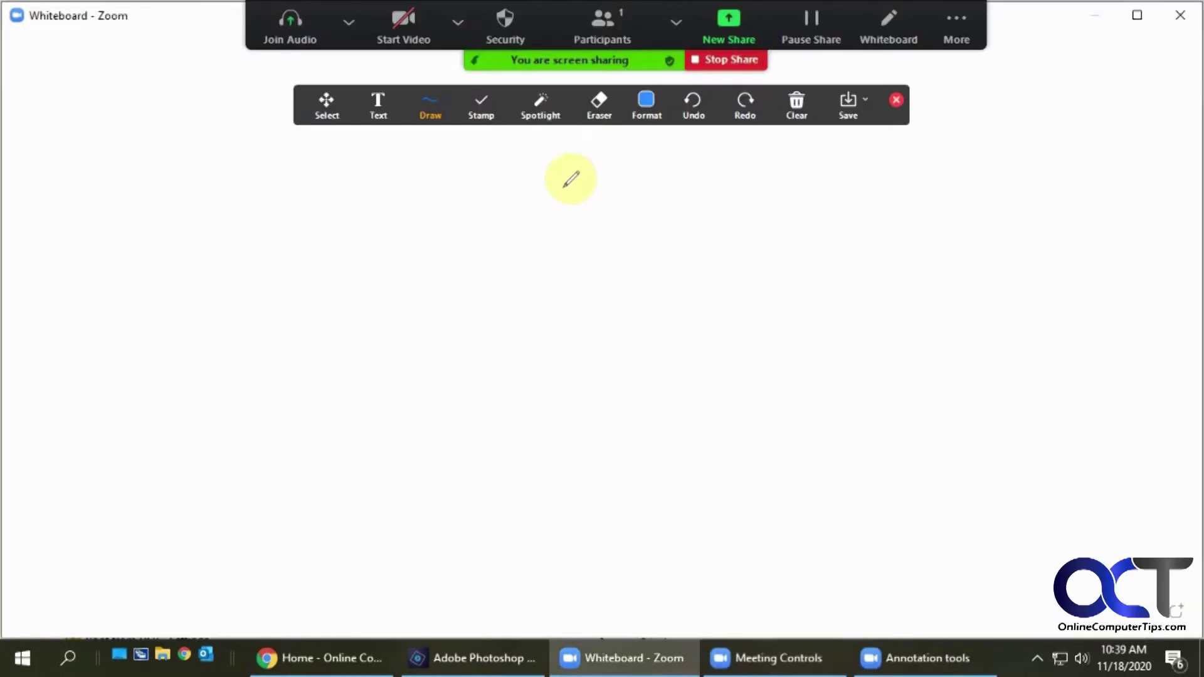
left_click(479, 106)
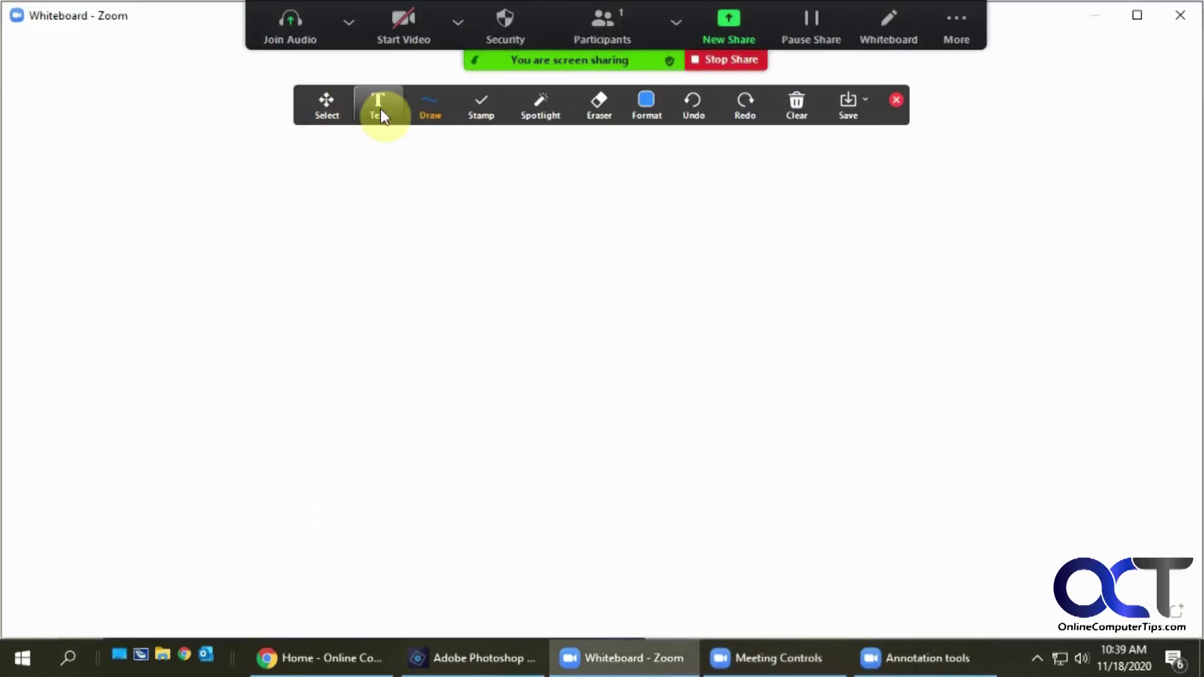
left_click(382, 114)
left_click(430, 111)
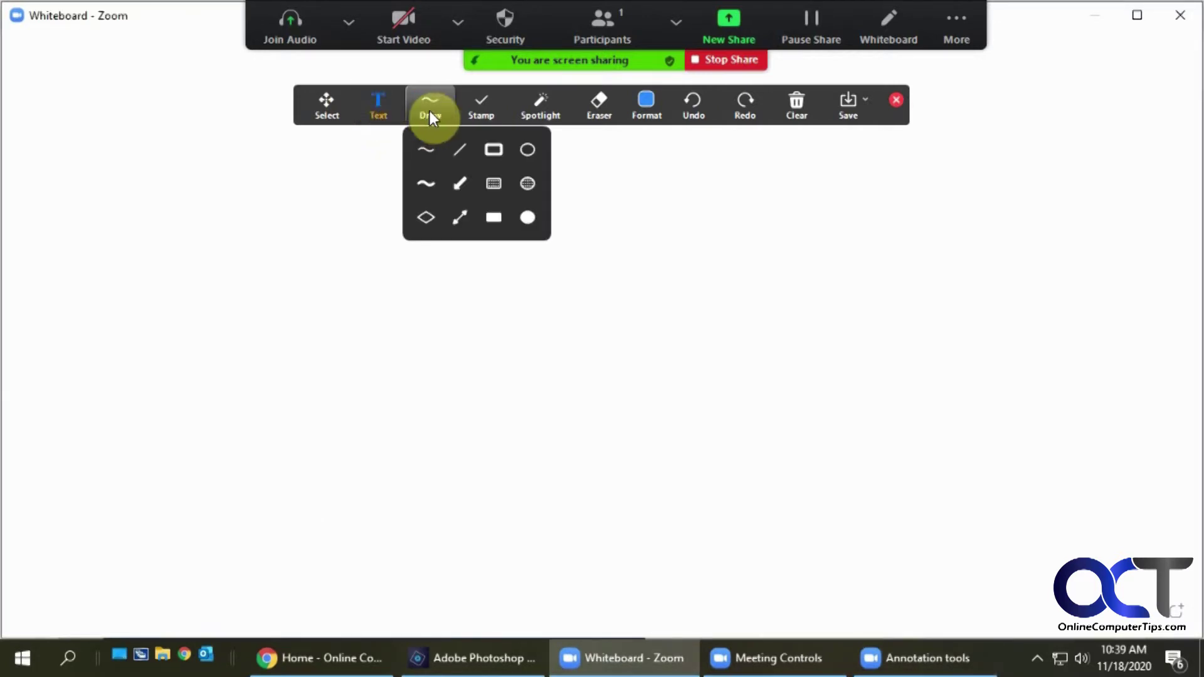
left_click(508, 149)
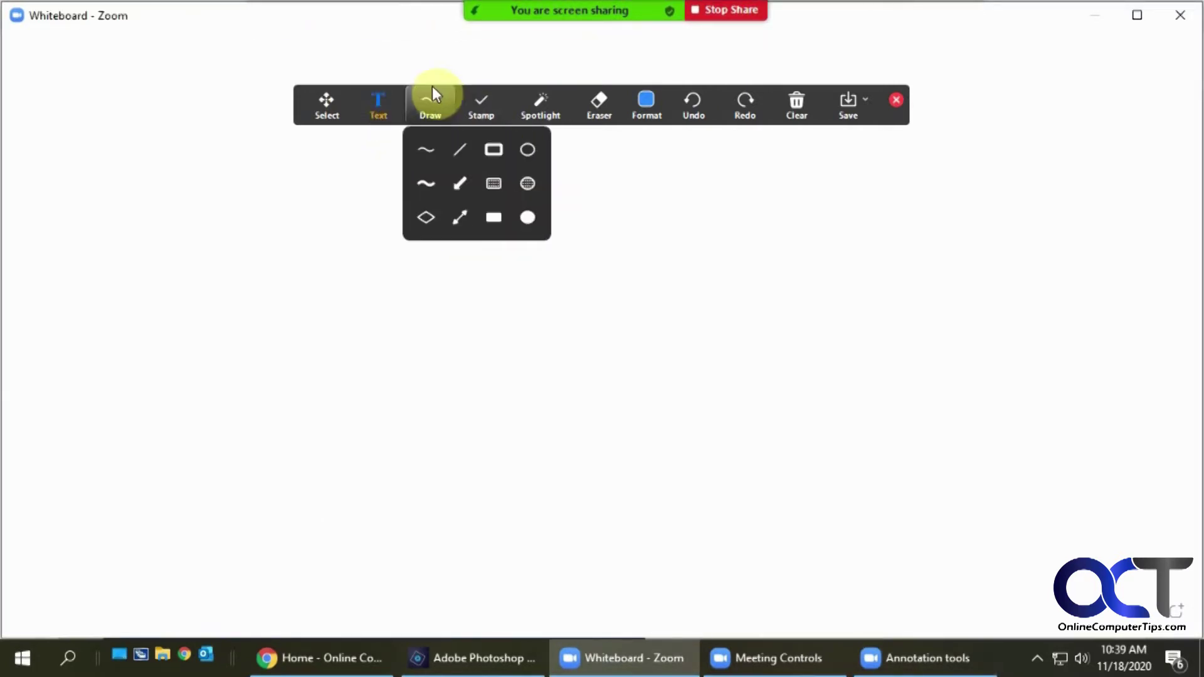
Stamp a red heart on the whiteboard, erase it, and stop sharing.
mouse_move(484, 108)
left_click(511, 185)
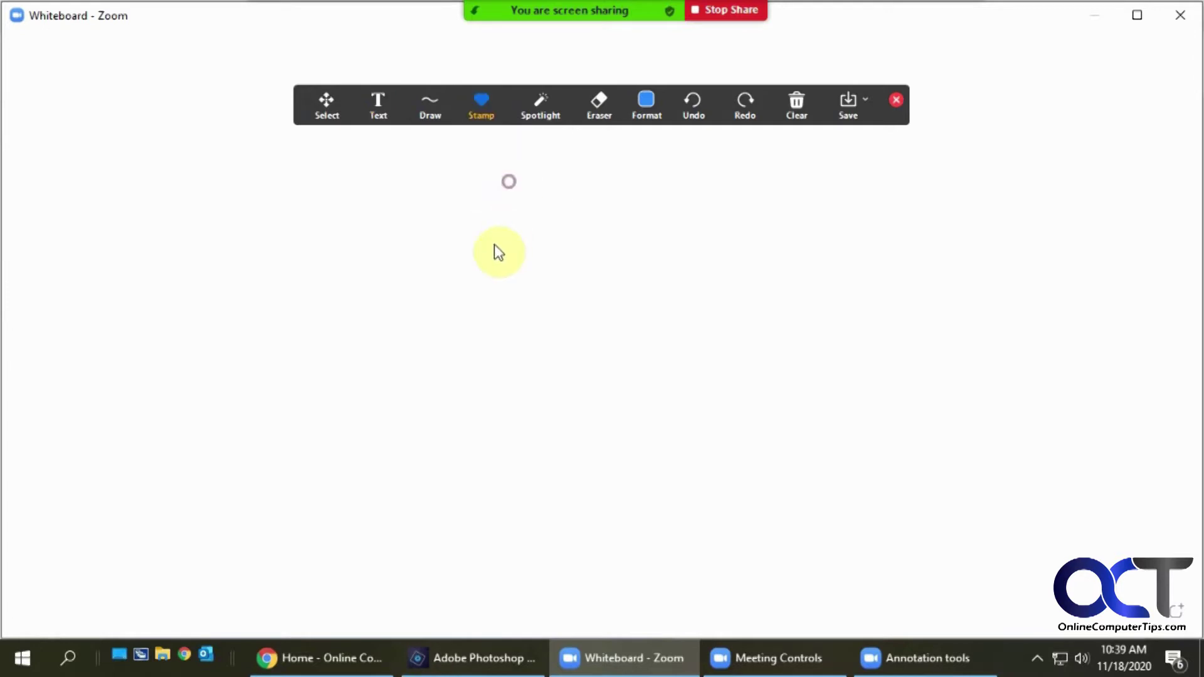
left_click(495, 245)
mouse_move(547, 112)
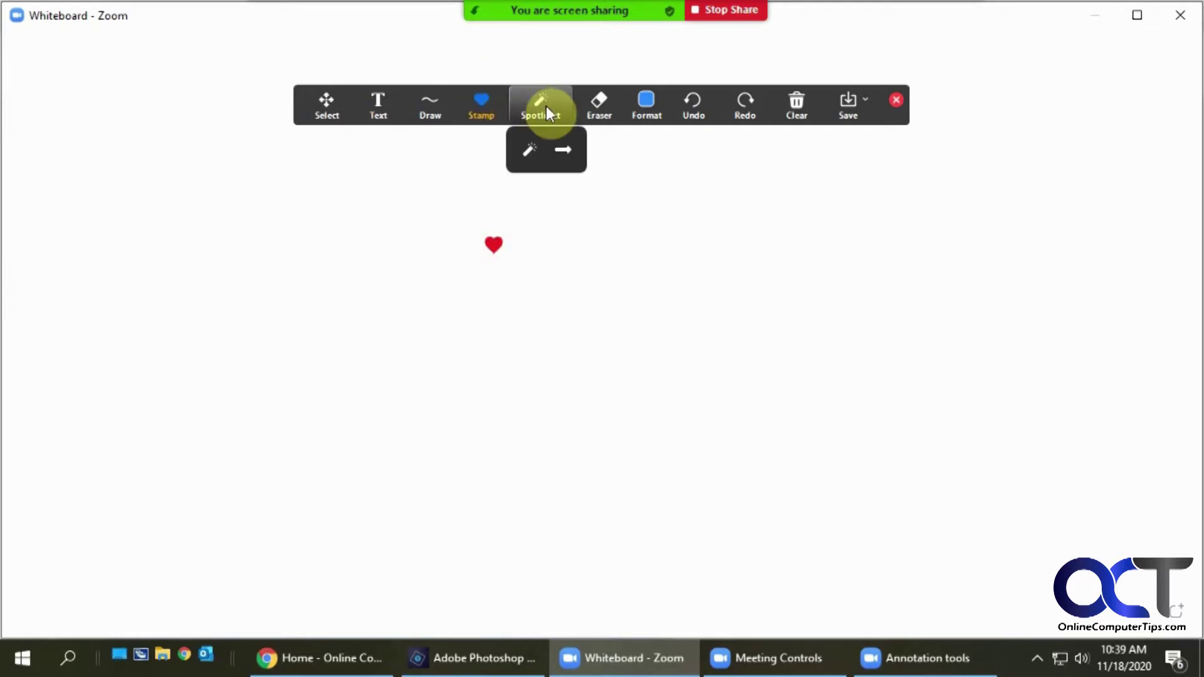
left_click(596, 109)
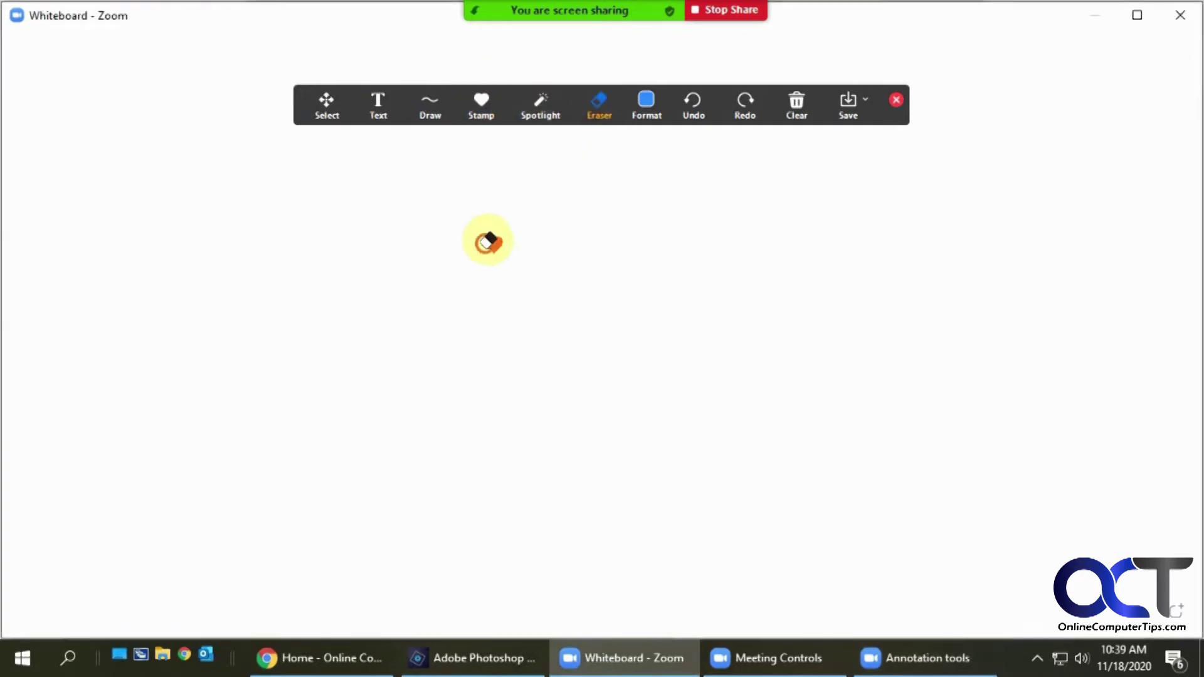
left_click(492, 243)
mouse_move(657, 117)
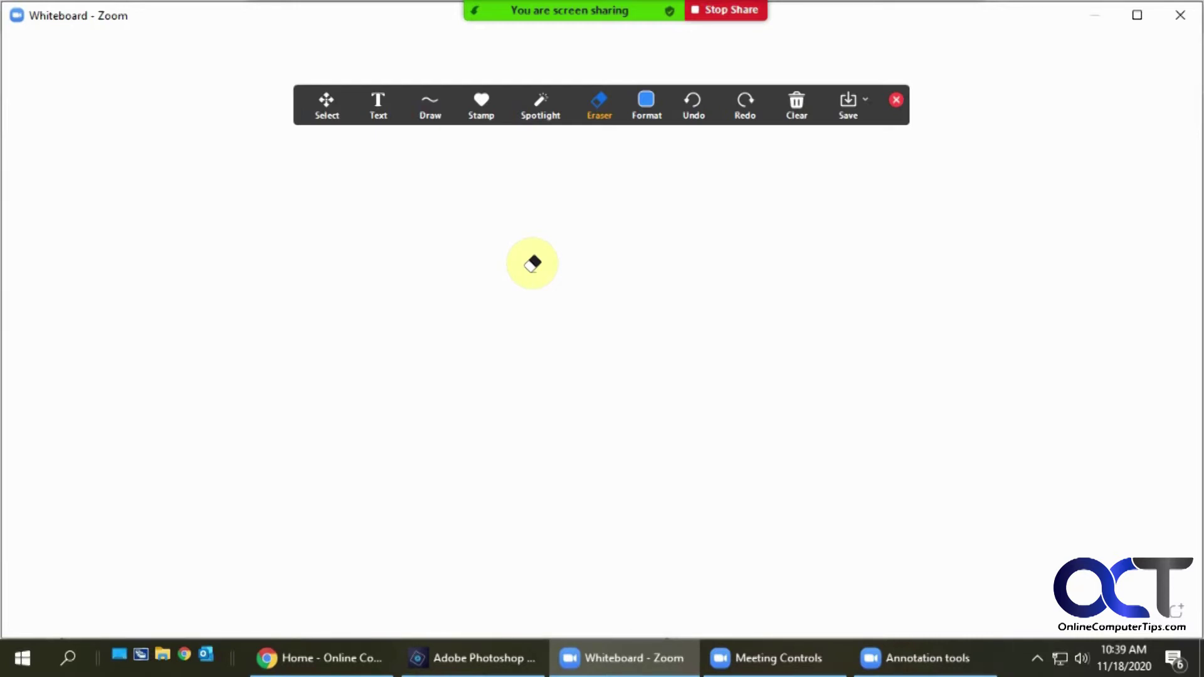
left_click(727, 12)
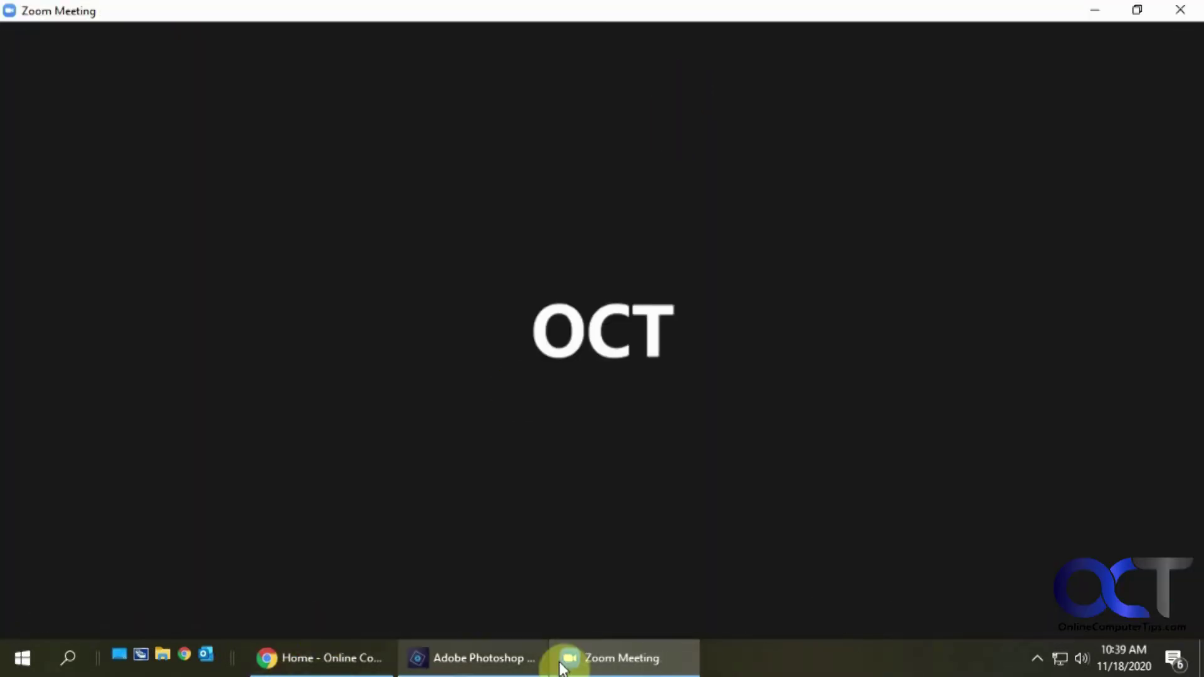
Search the Start menu for 'whiteboard' and launch Microsoft Whiteboard.
left_click(21, 657)
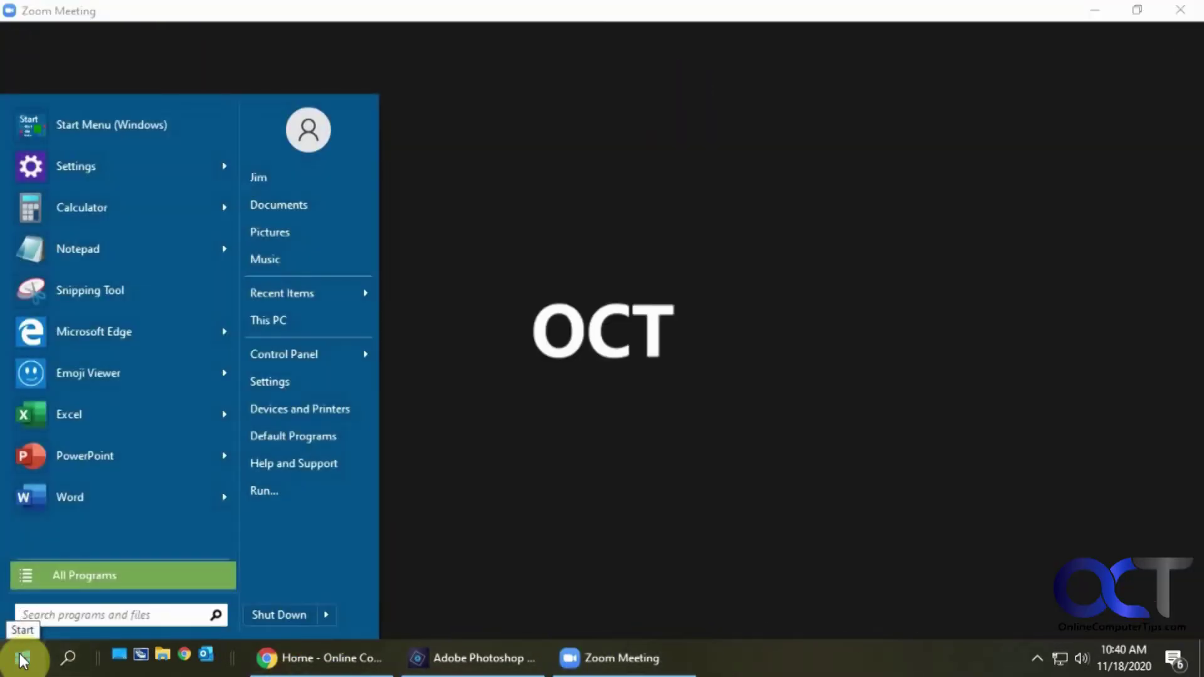
type("w")
key("BackSpace")
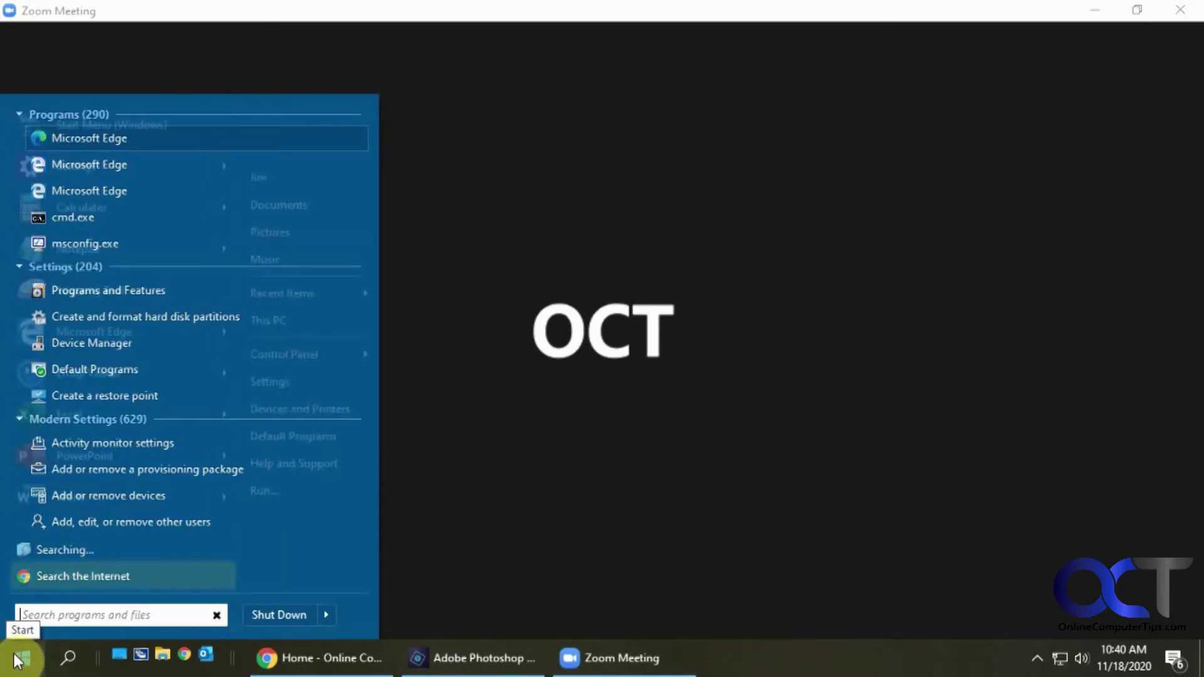
type("whiteboard")
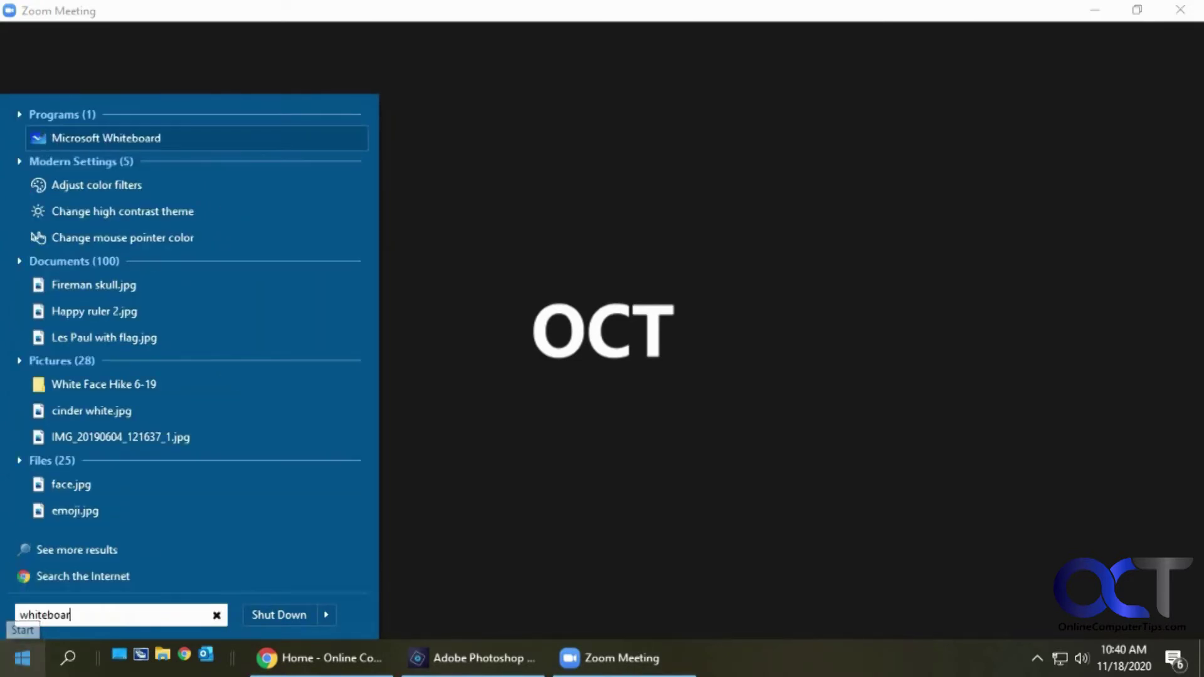
left_click(119, 137)
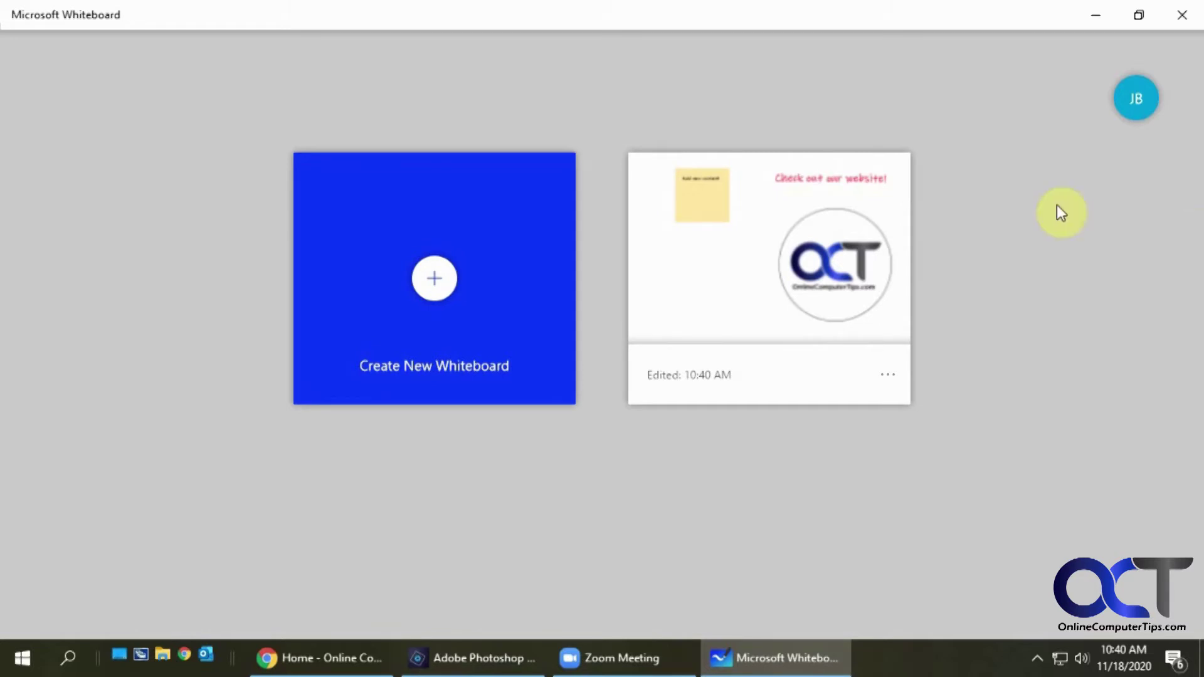
Open the OCT board, zoom out and back in, then select the sticky note and Categories list.
left_click(464, 296)
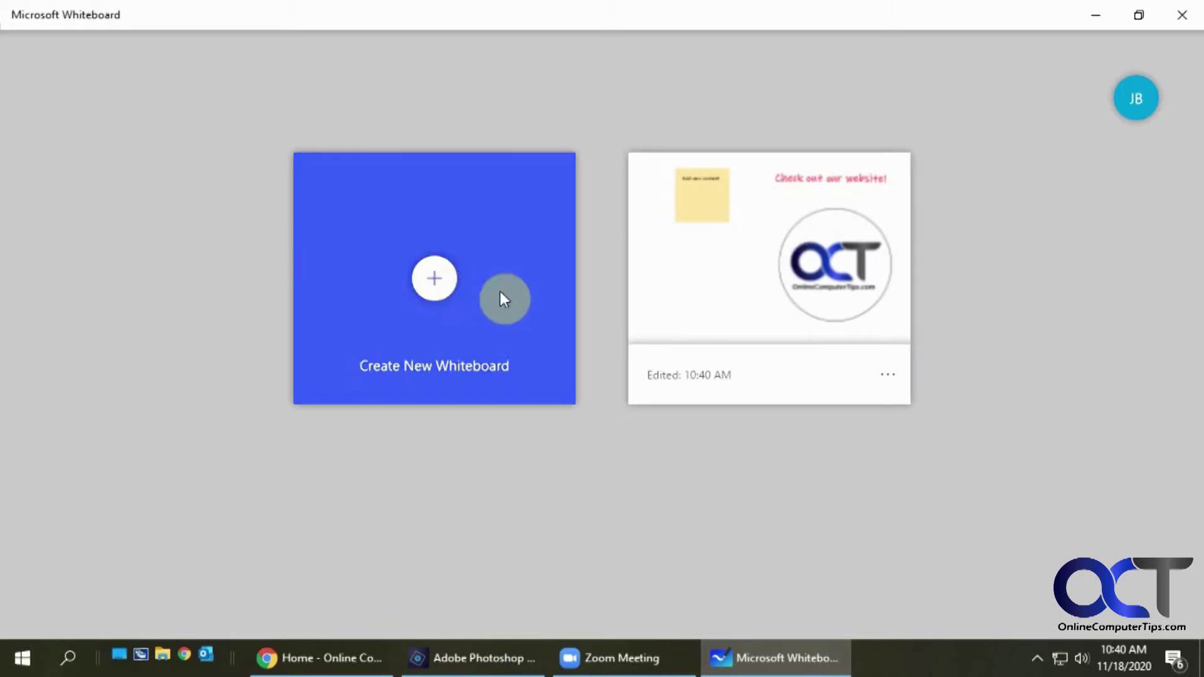
left_click(771, 287)
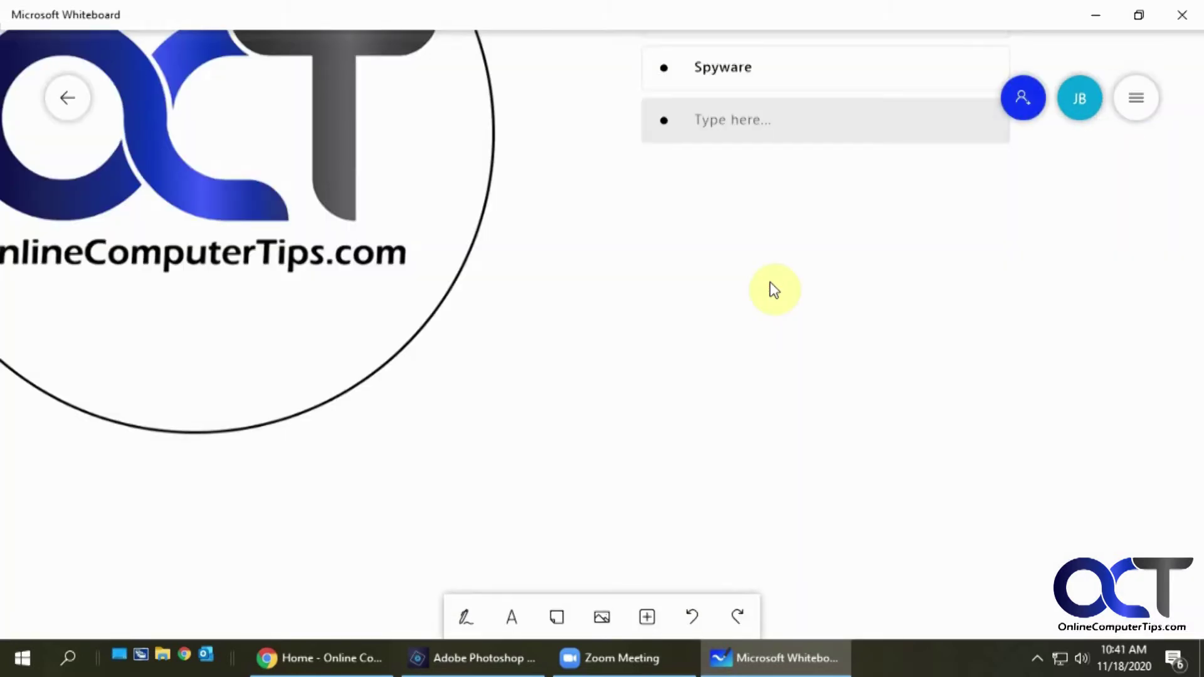
scroll(920, 419, "down", 10)
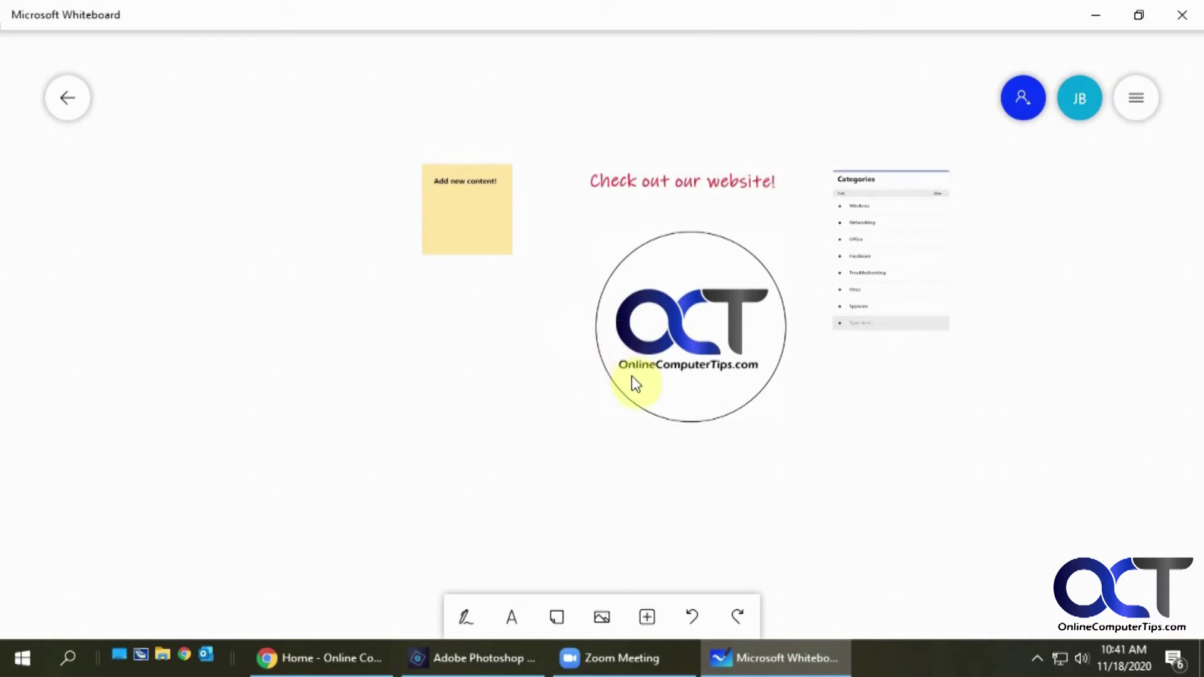
scroll(819, 402, "up", 2)
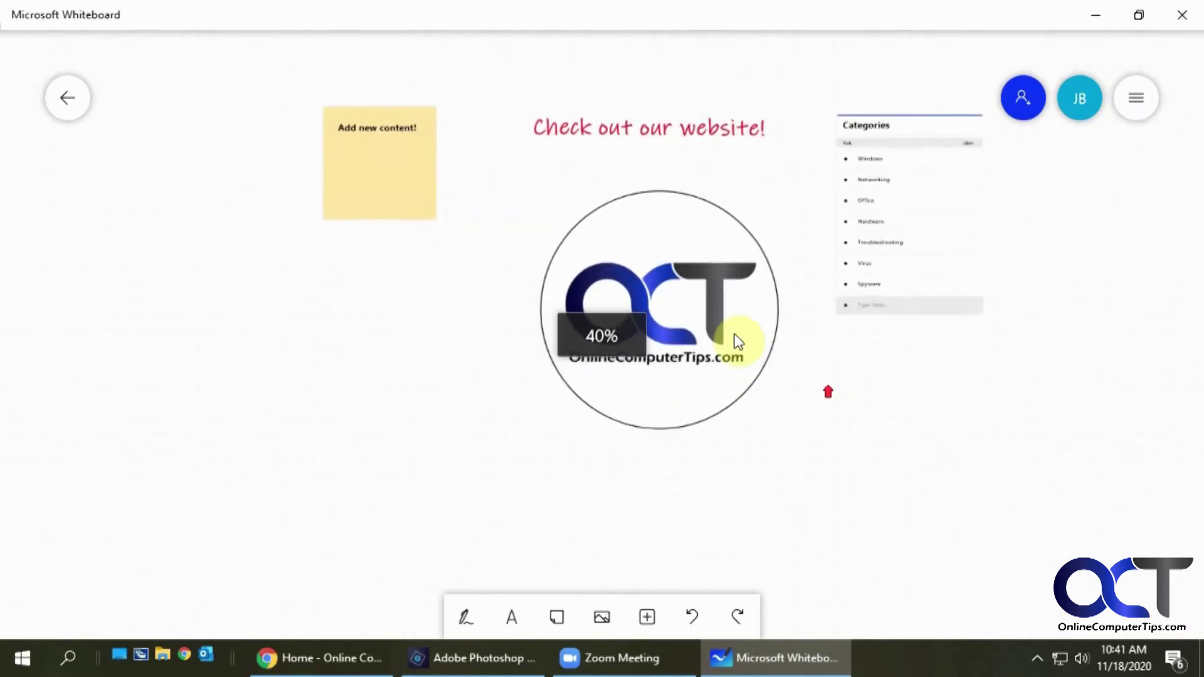
left_click(385, 171)
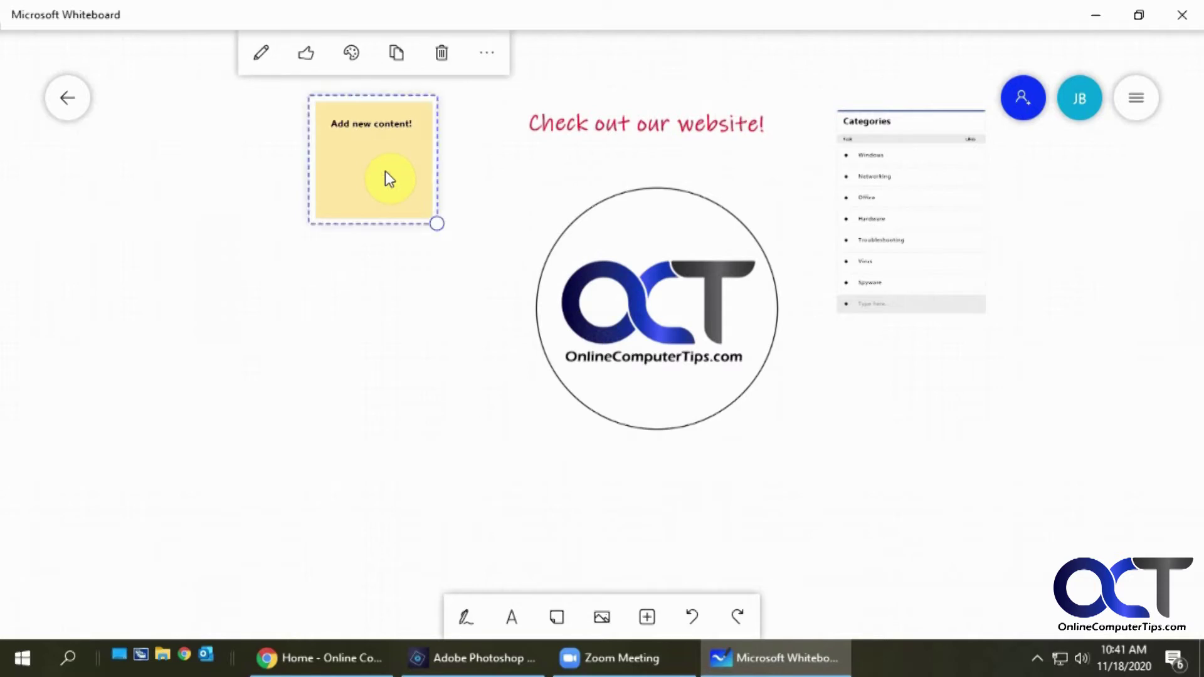
left_click(879, 161)
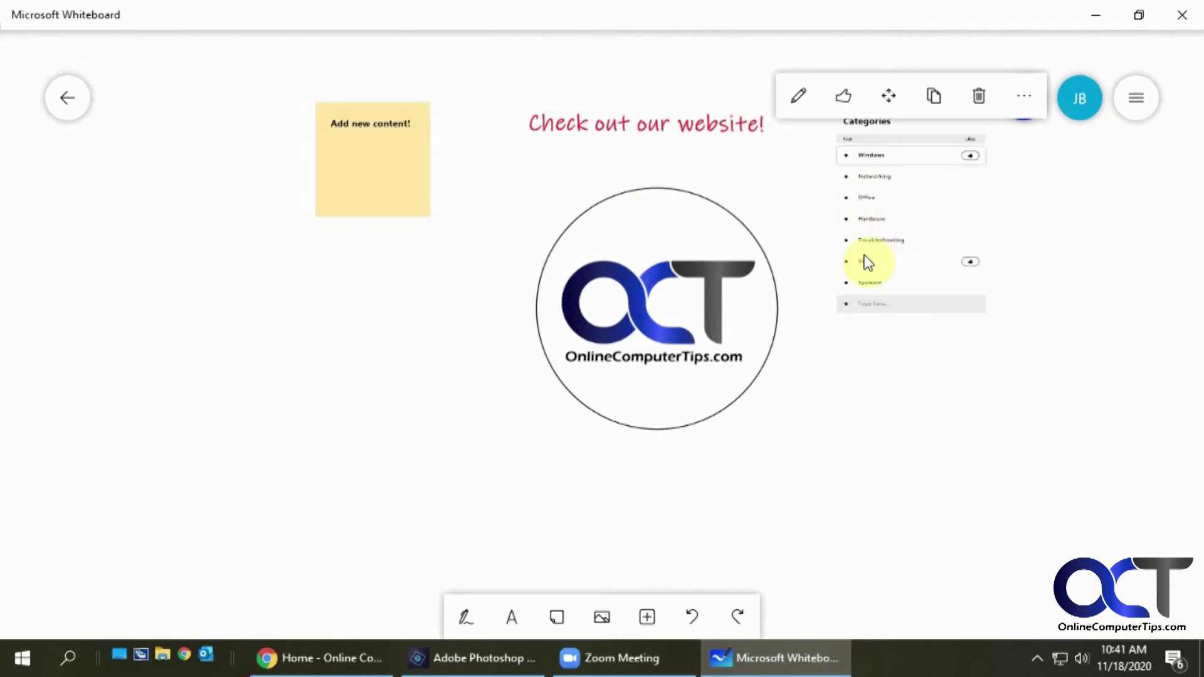
On a fresh board, add a sticky note reading 'note' in the upper left.
left_click(78, 103)
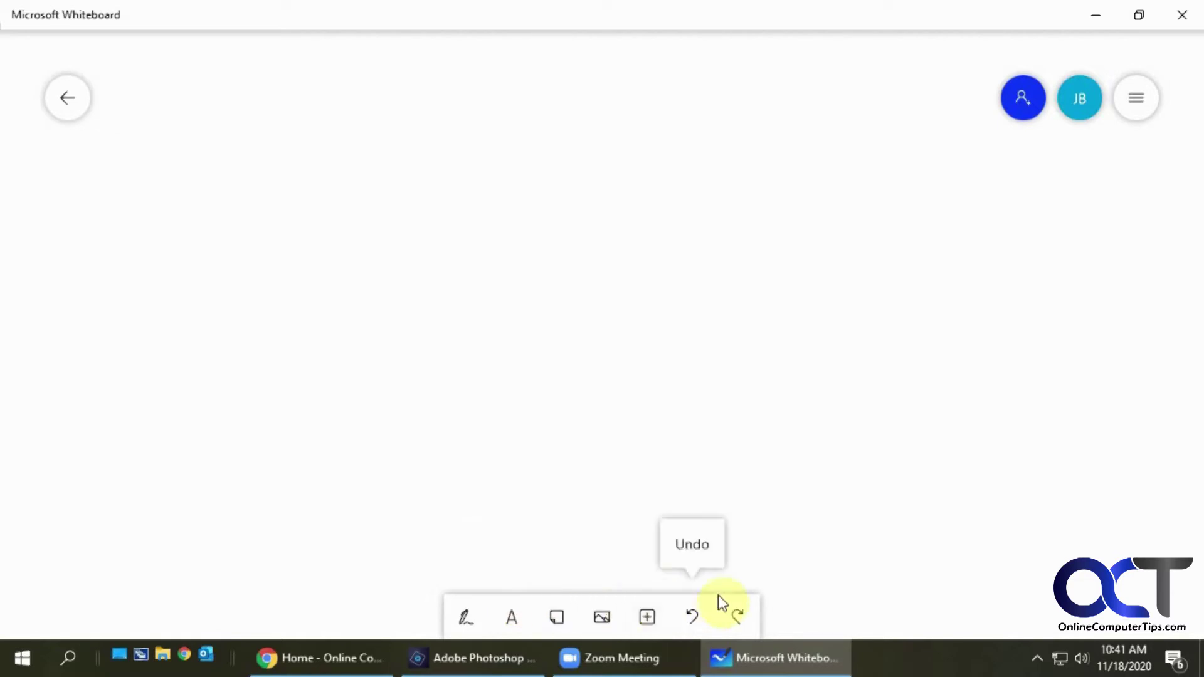
left_click(515, 608)
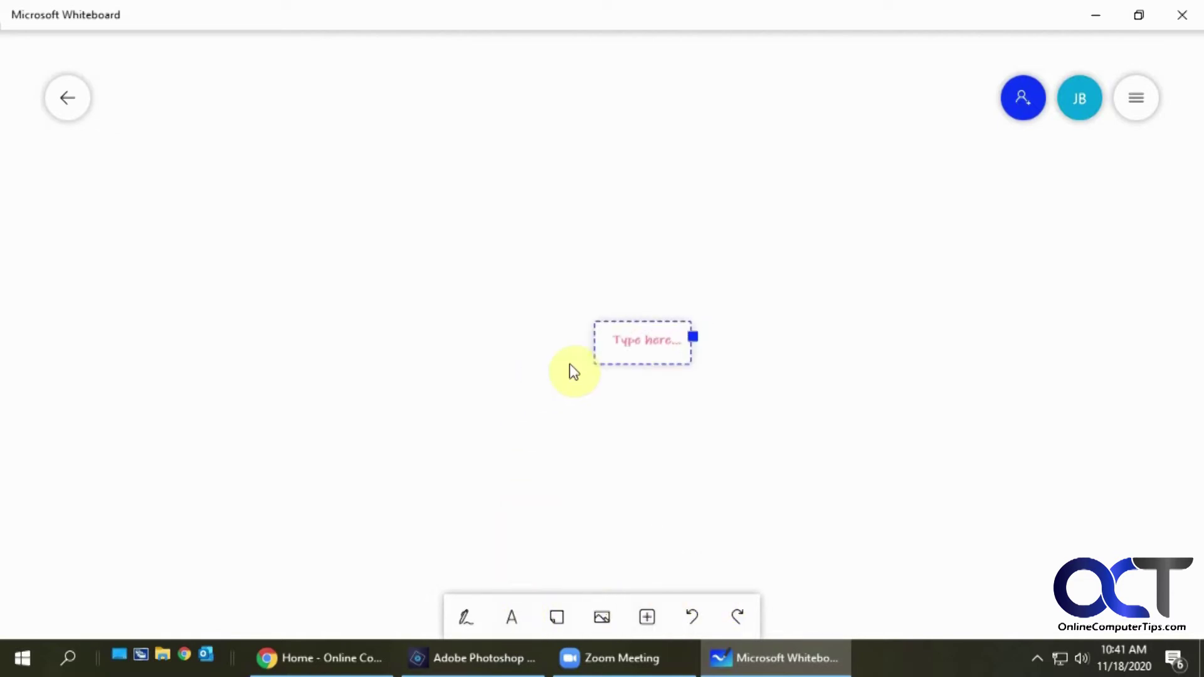
left_click(616, 428)
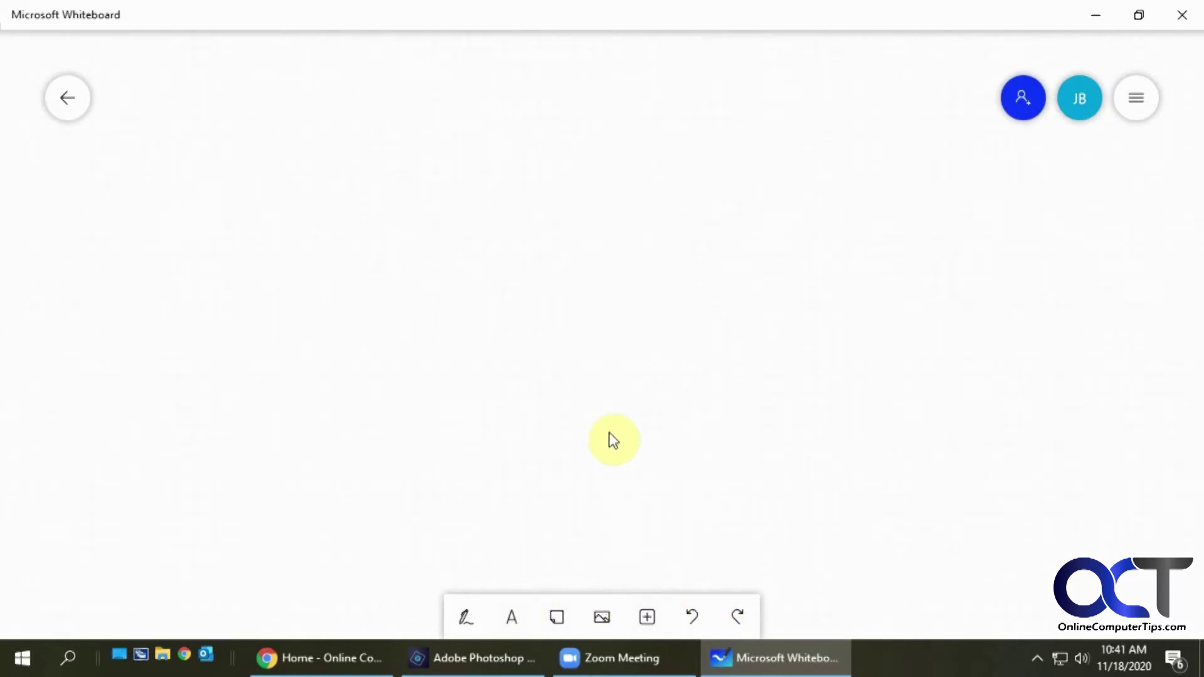
left_click(556, 618)
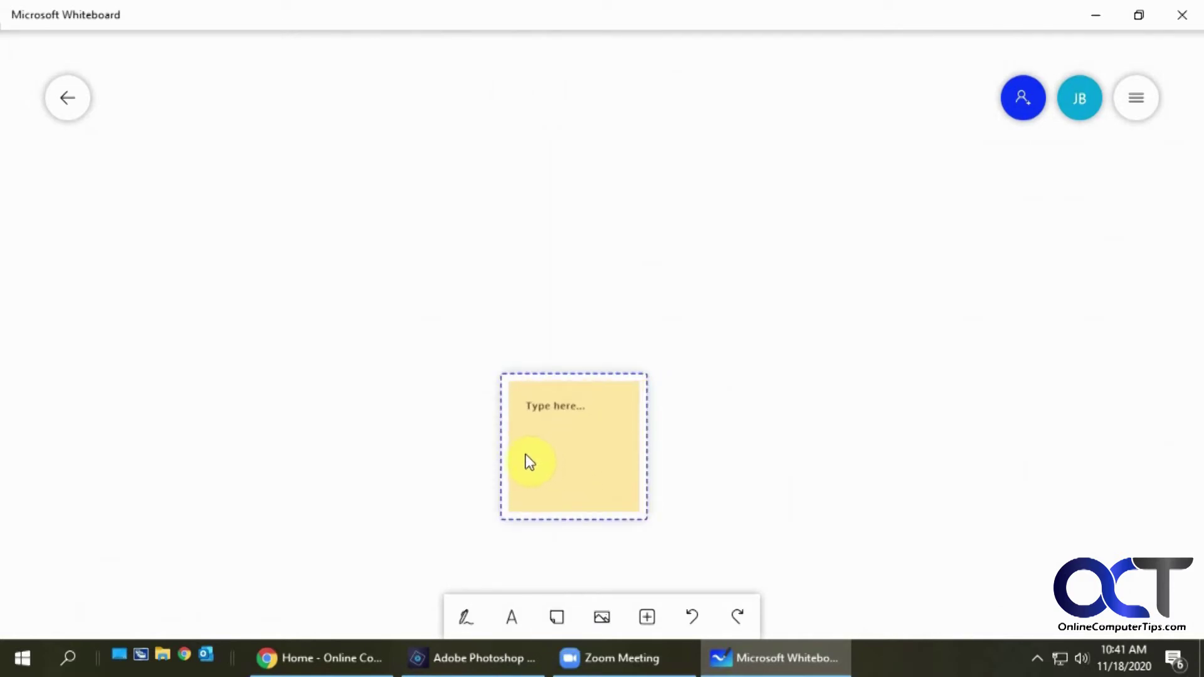
type("note")
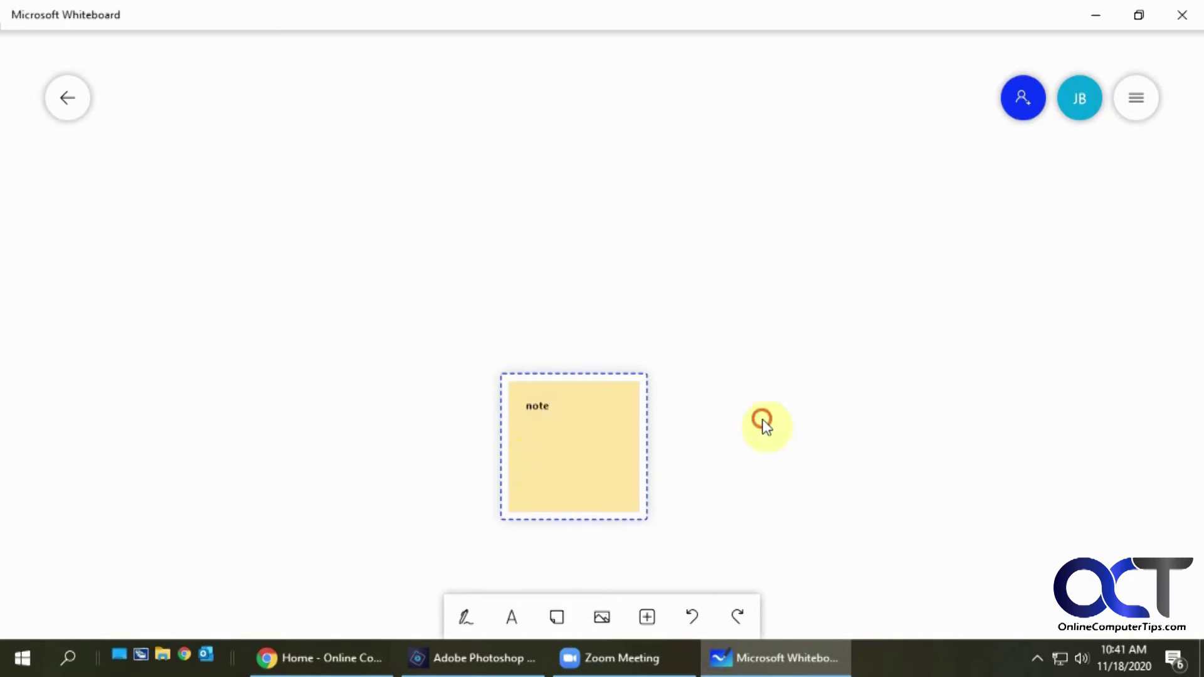
left_click(764, 422)
left_click_drag(567, 462, 245, 179)
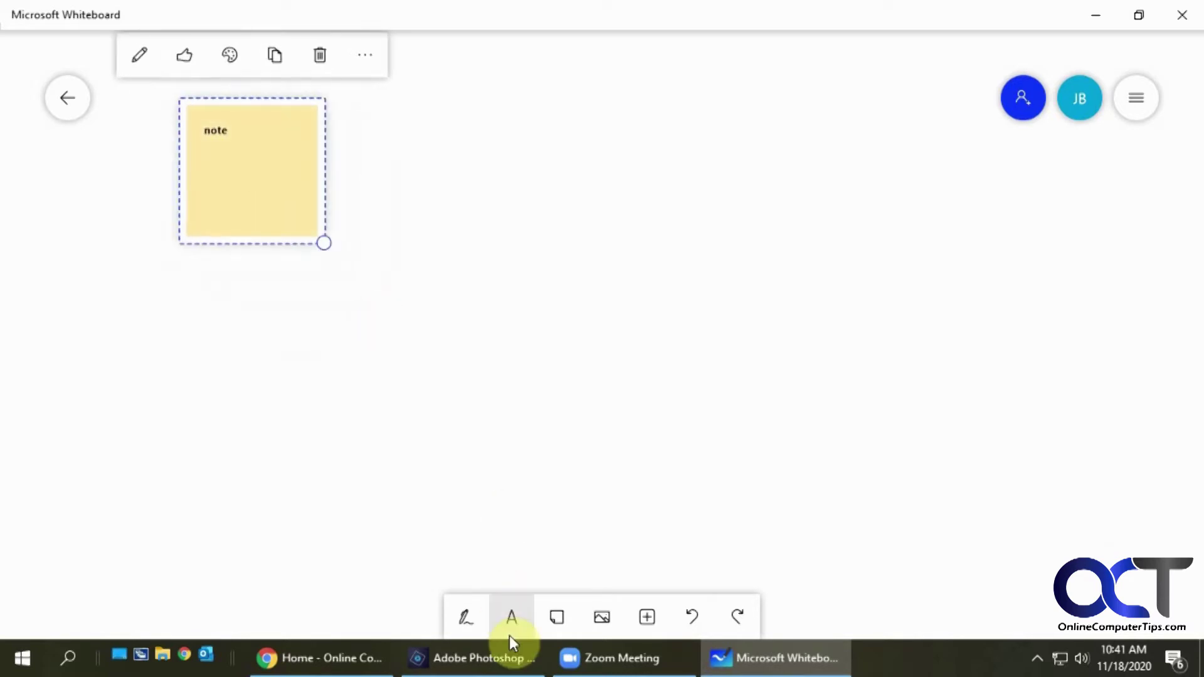
Add a red 'text' label beside the sticky note.
left_click(511, 617)
type("text")
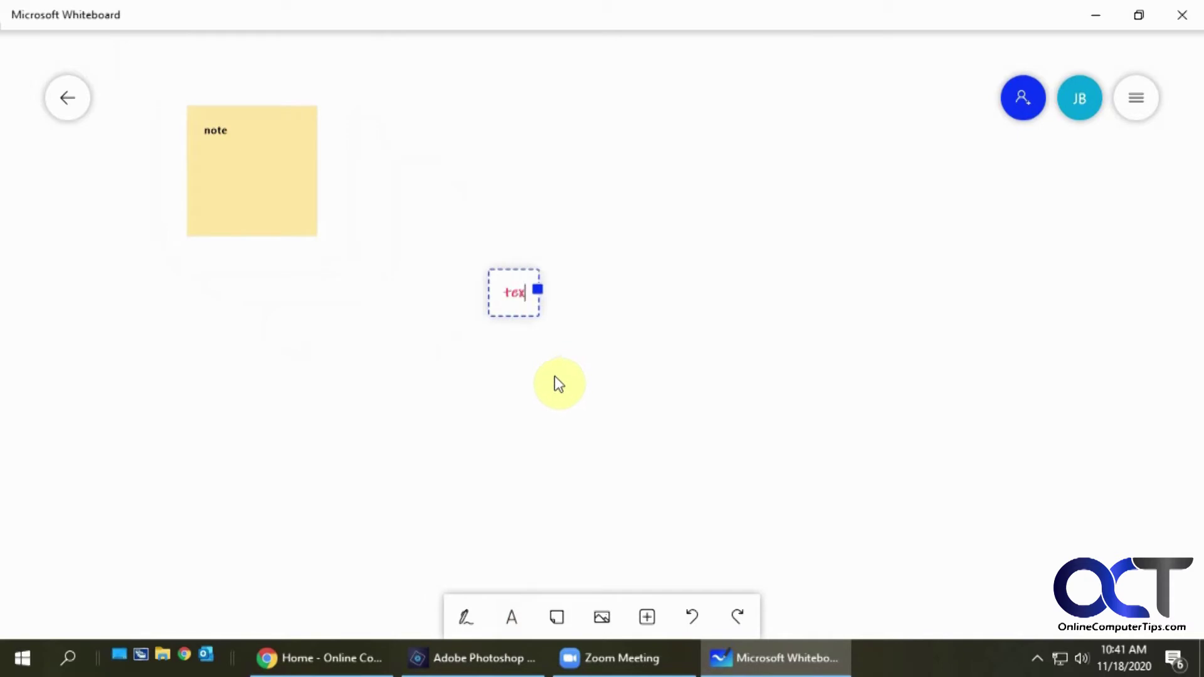
left_click(549, 395)
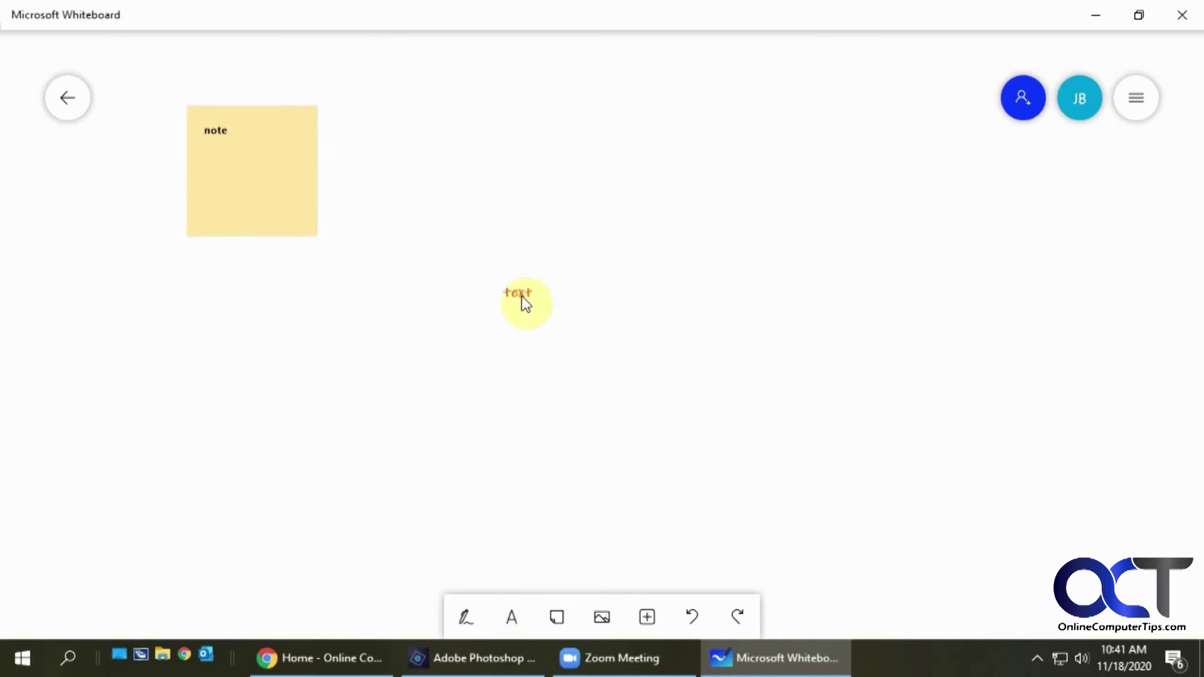
left_click_drag(521, 301, 385, 122)
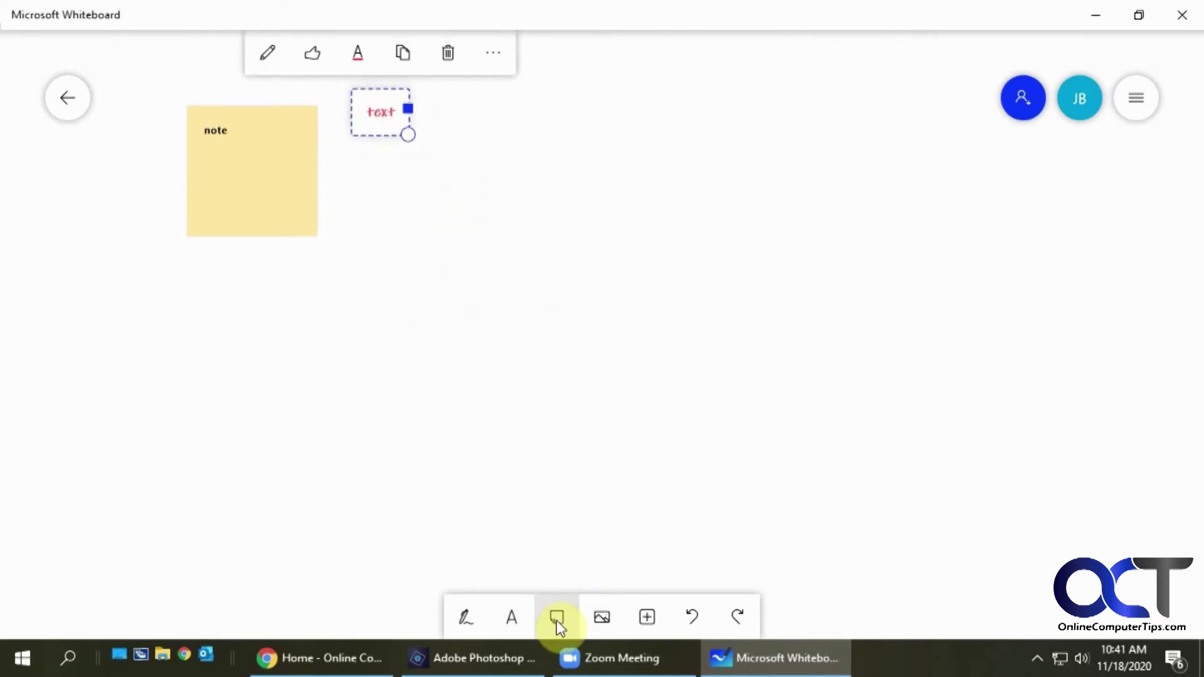
left_click(602, 620)
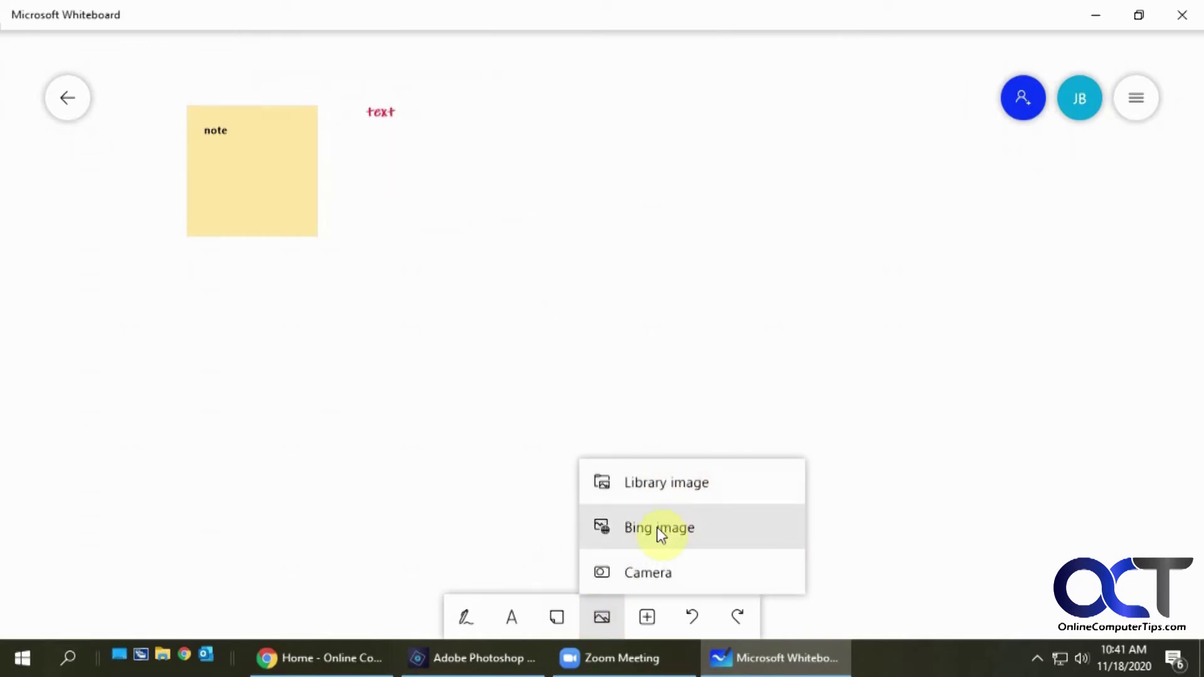
left_click(499, 513)
left_click(647, 615)
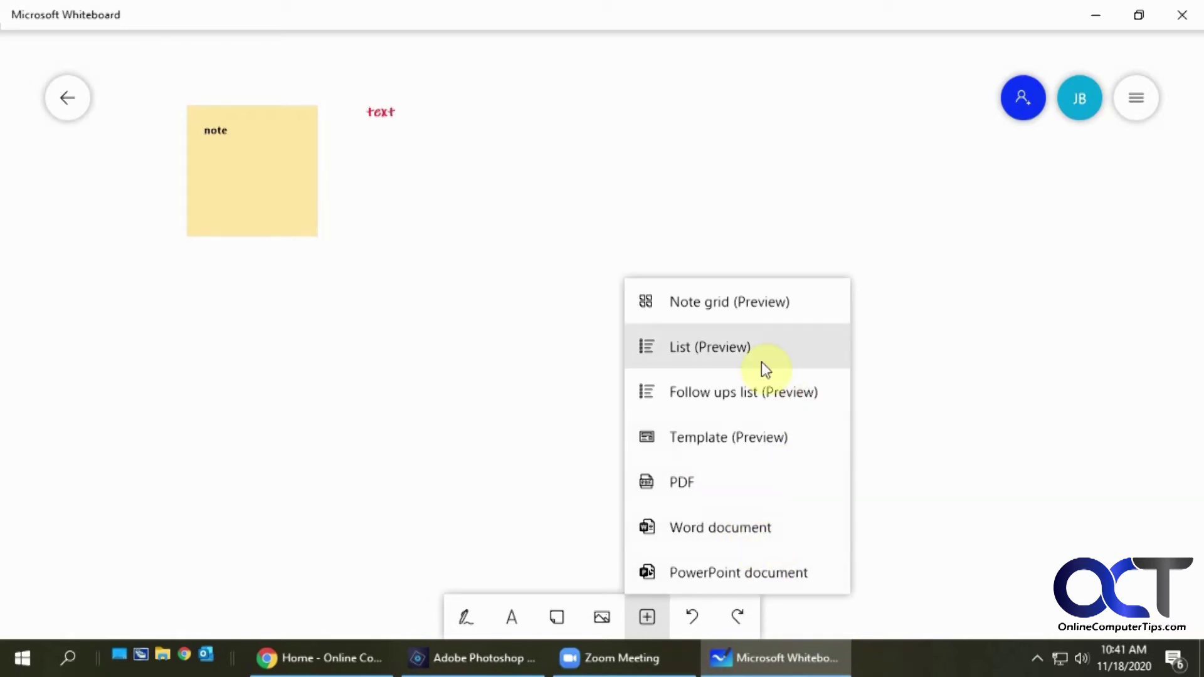
left_click(536, 313)
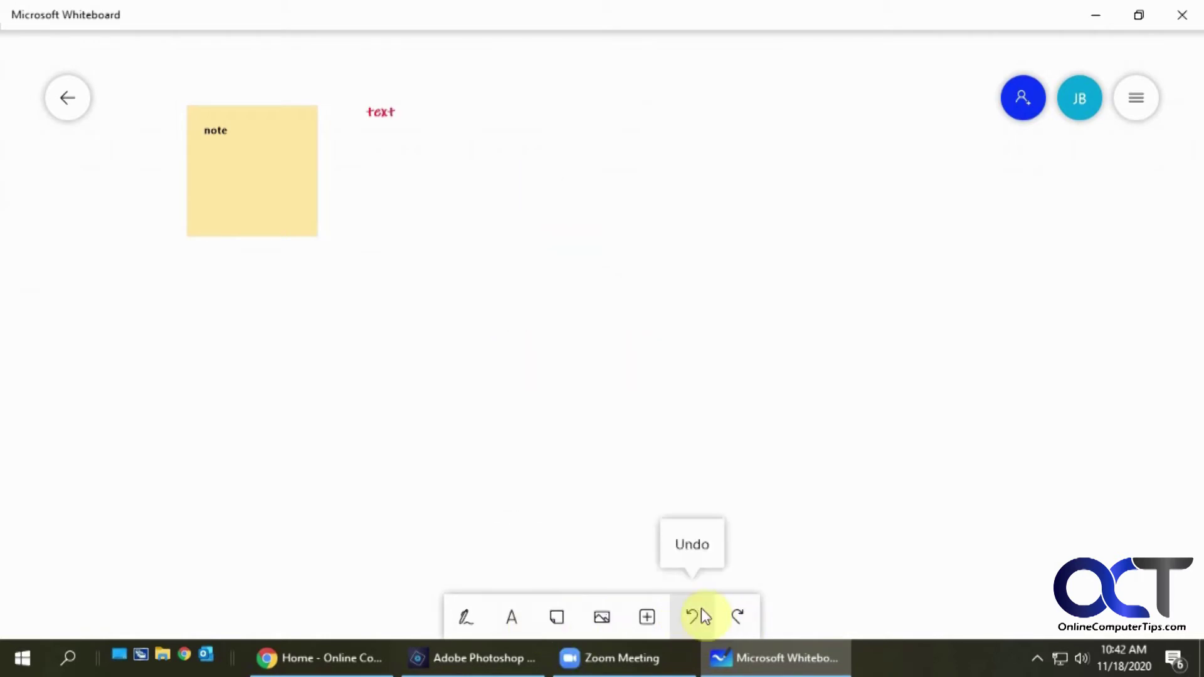
left_click(466, 620)
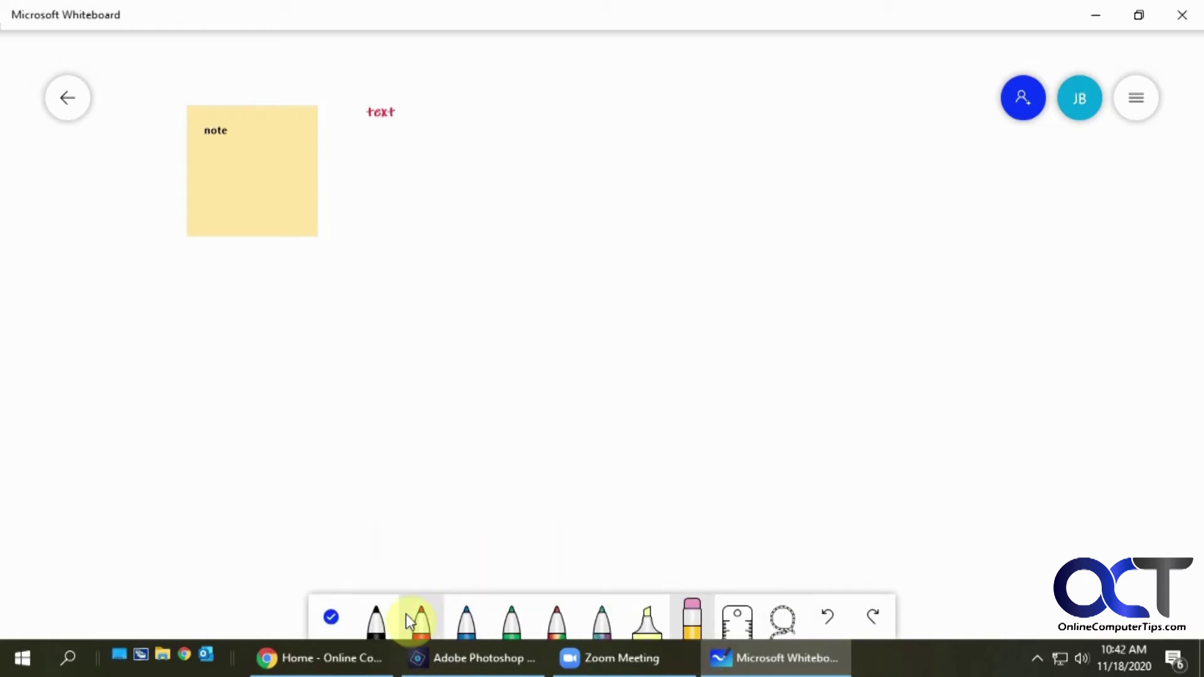
Draw a red freehand shape and a rainbow curve, and highlight the word 'text' yellow.
left_click(379, 623)
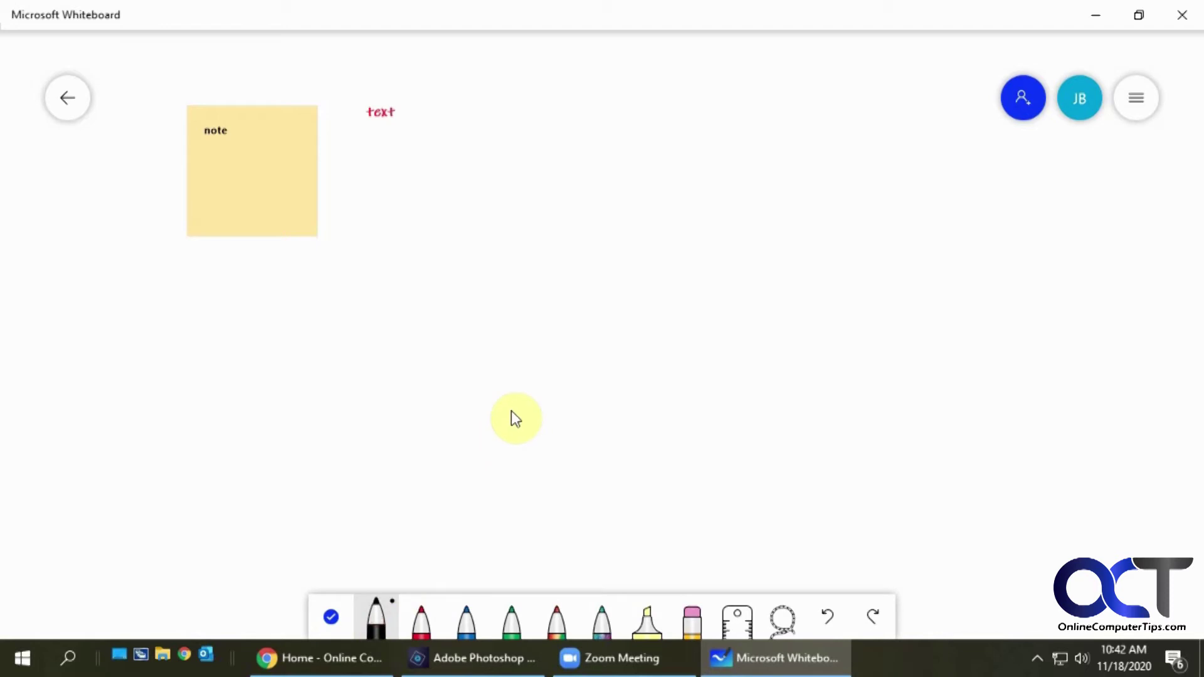
left_click(432, 623)
mouse_move(512, 372)
left_mouse_down()
mouse_move(573, 211)
mouse_move(396, 433)
mouse_move(522, 429)
left_mouse_up()
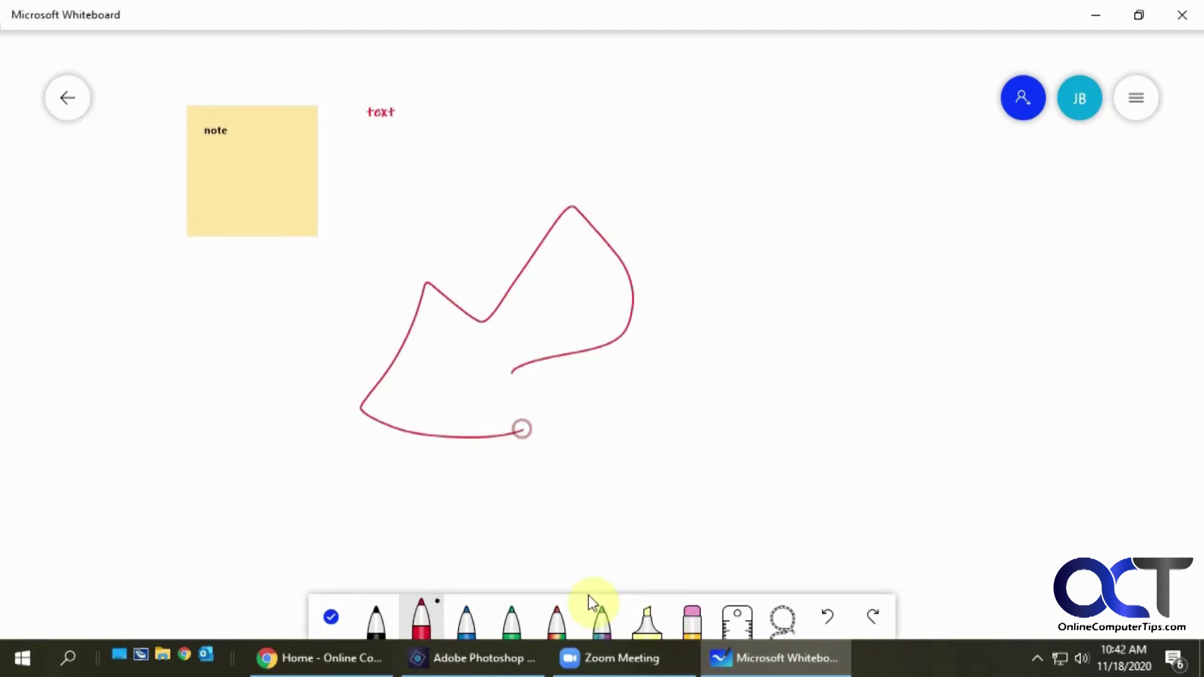
left_click(556, 618)
mouse_move(685, 446)
left_mouse_down()
mouse_move(720, 344)
mouse_move(666, 143)
mouse_move(501, 175)
left_mouse_up()
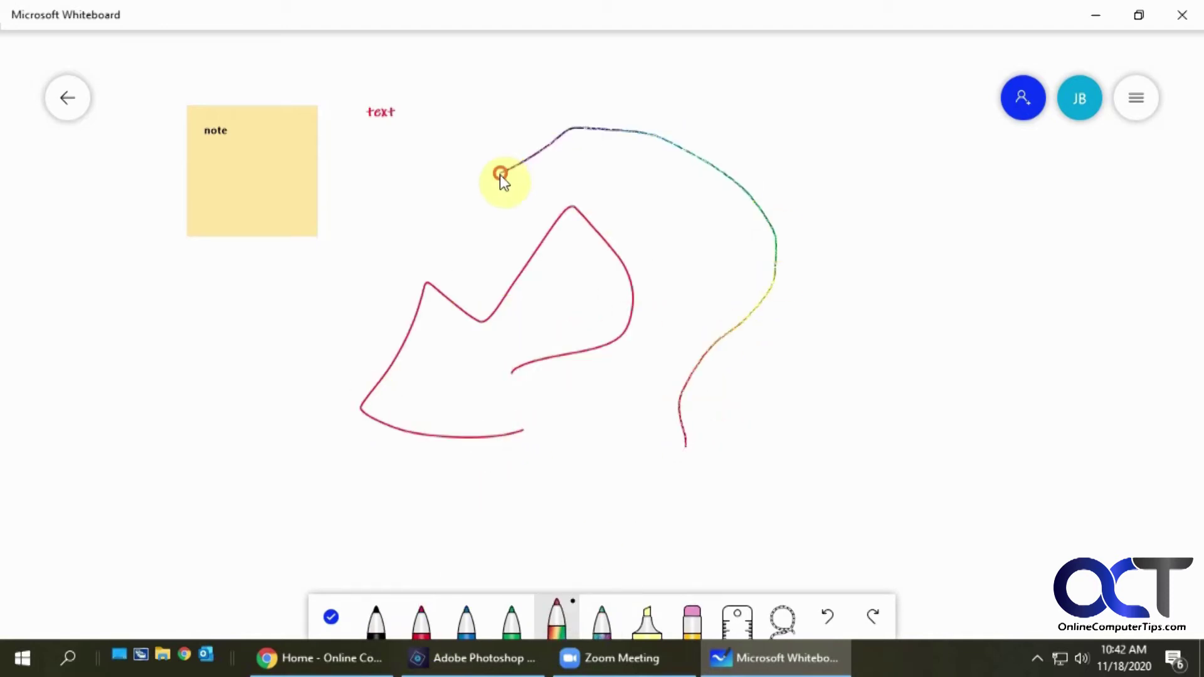
left_click(646, 623)
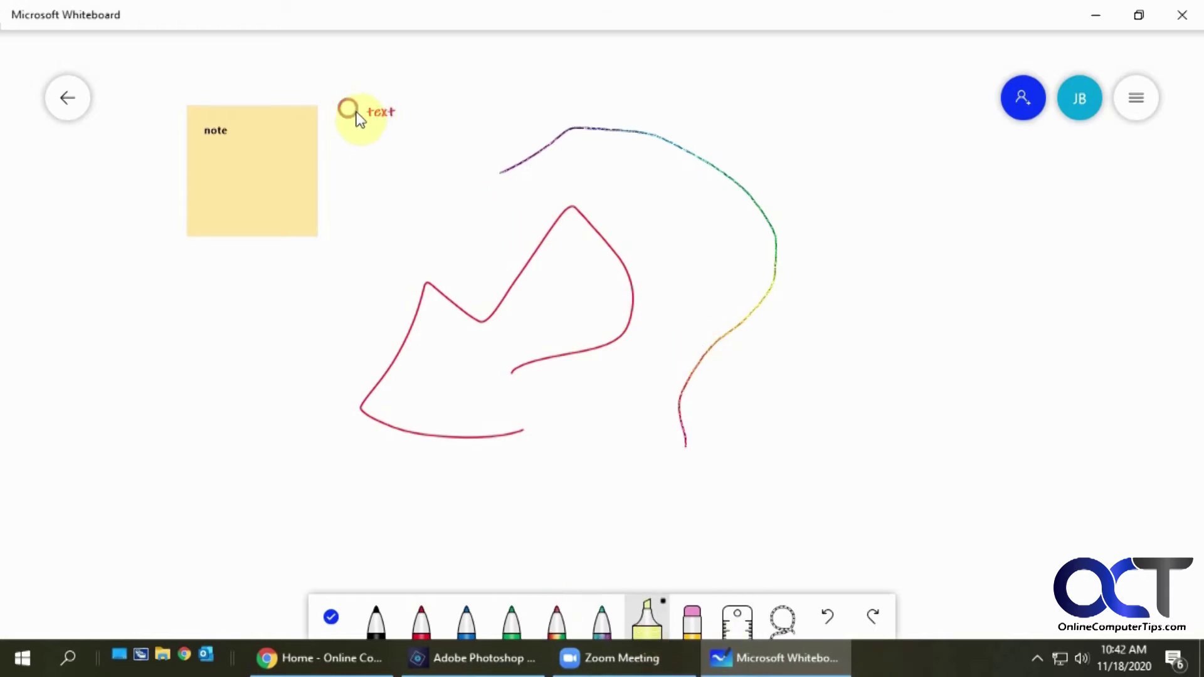
left_click_drag(354, 114, 446, 115)
Erase part of the red shape and draw a straight green diagonal along the ruler.
left_click(694, 623)
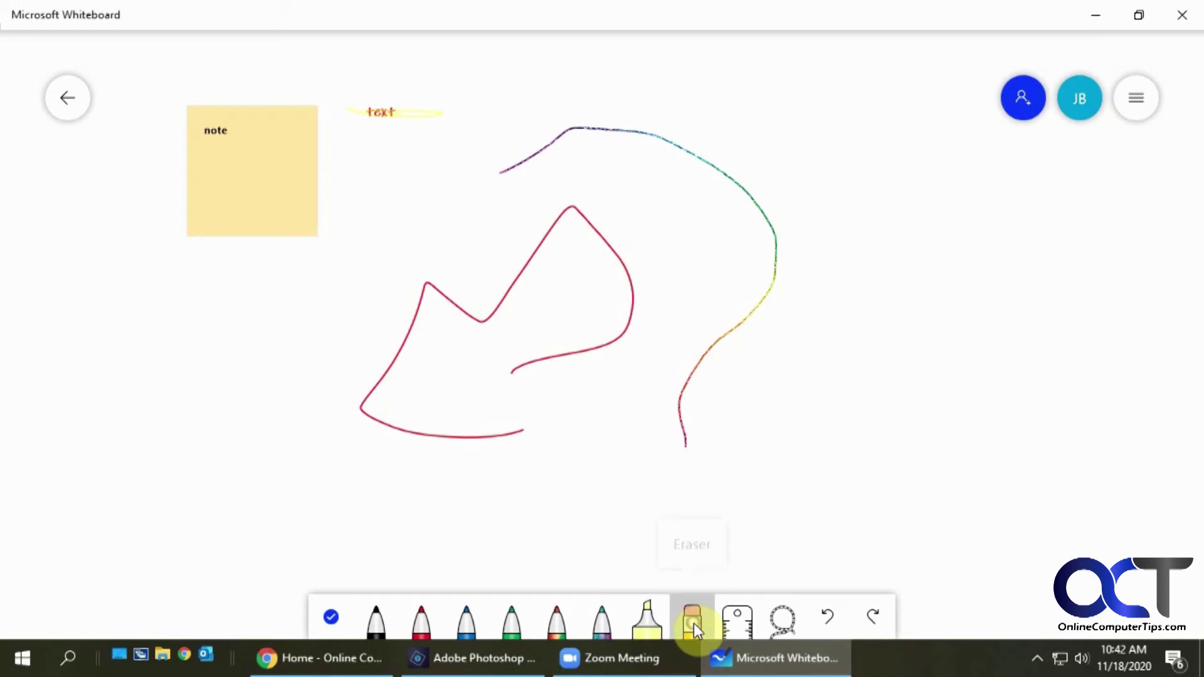
left_click_drag(602, 384, 615, 322)
left_click_drag(621, 243, 551, 227)
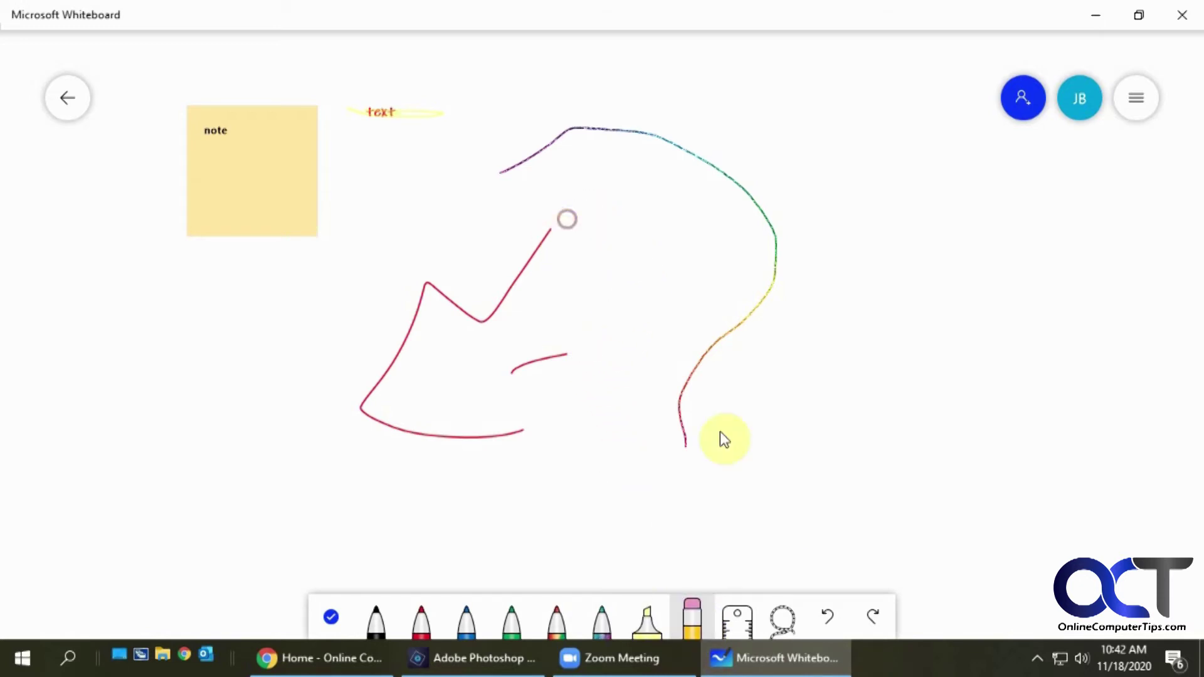
left_click(746, 620)
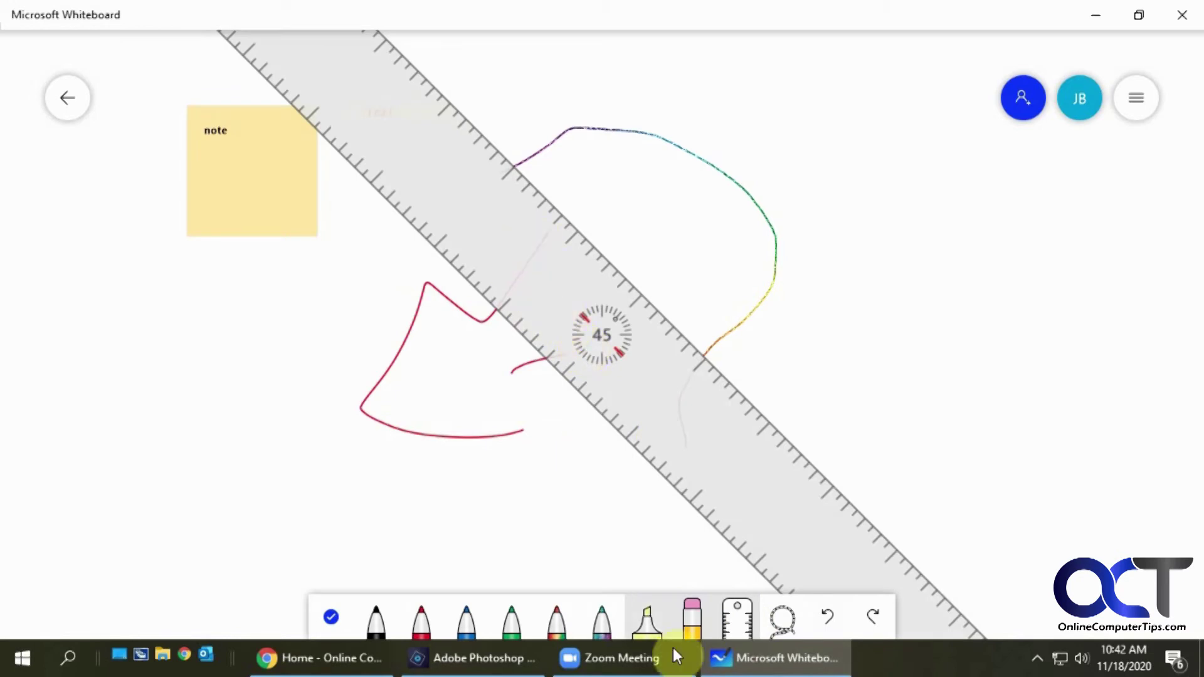
left_click(518, 619)
mouse_move(496, 130)
left_mouse_down()
mouse_move(546, 201)
mouse_move(777, 361)
mouse_move(926, 494)
left_mouse_up()
left_click(752, 606)
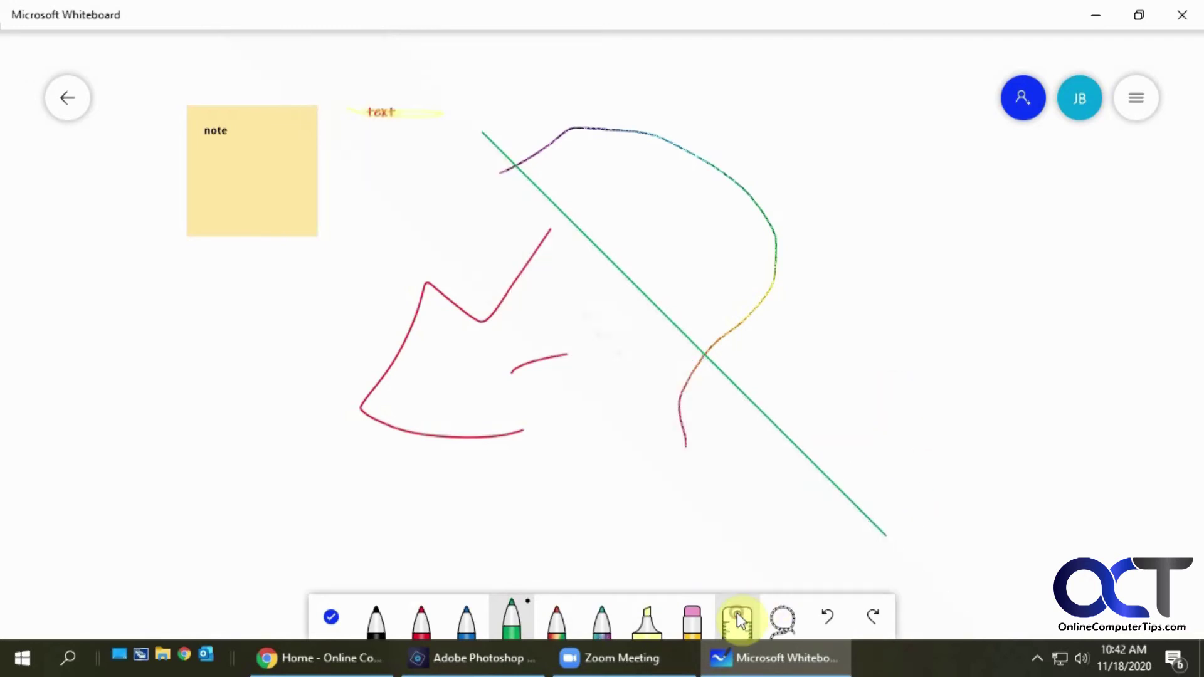
left_click(787, 624)
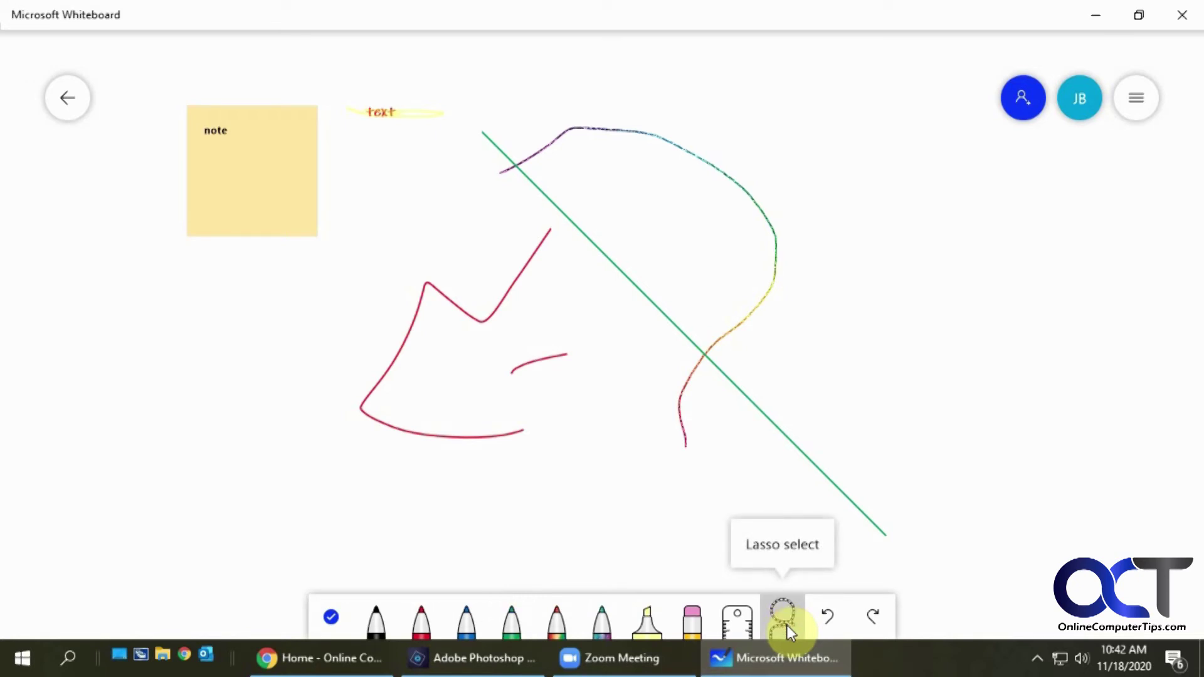
left_click_drag(252, 70, 565, 370)
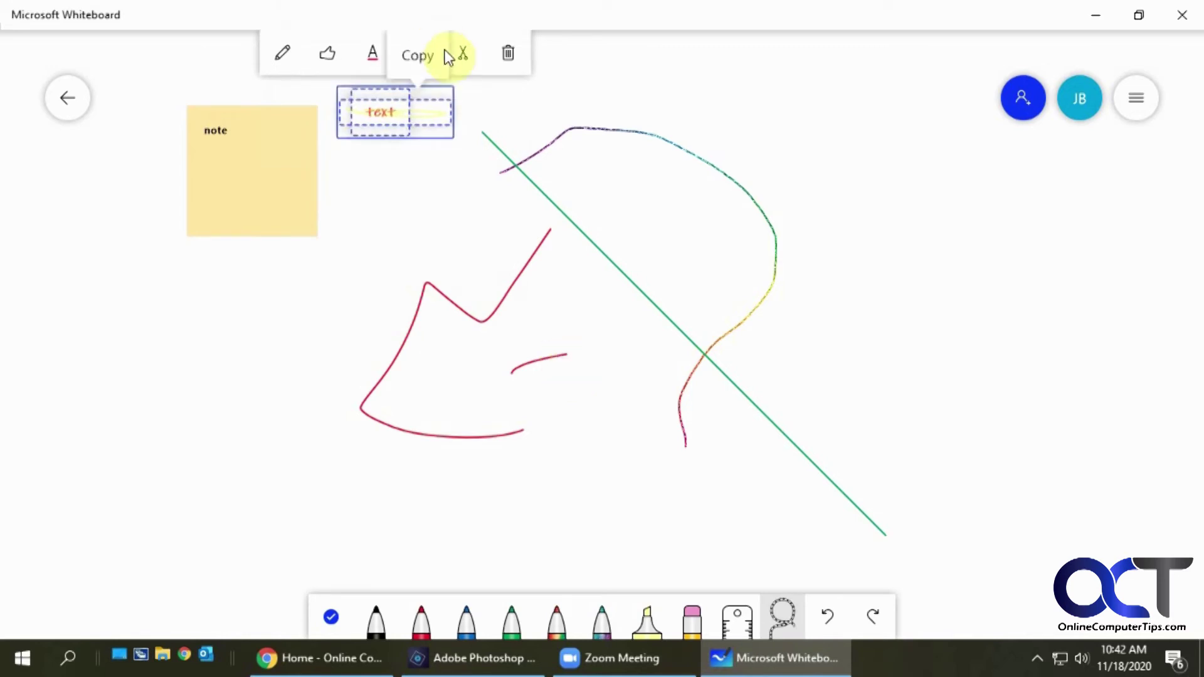
left_click_drag(487, 99, 726, 325)
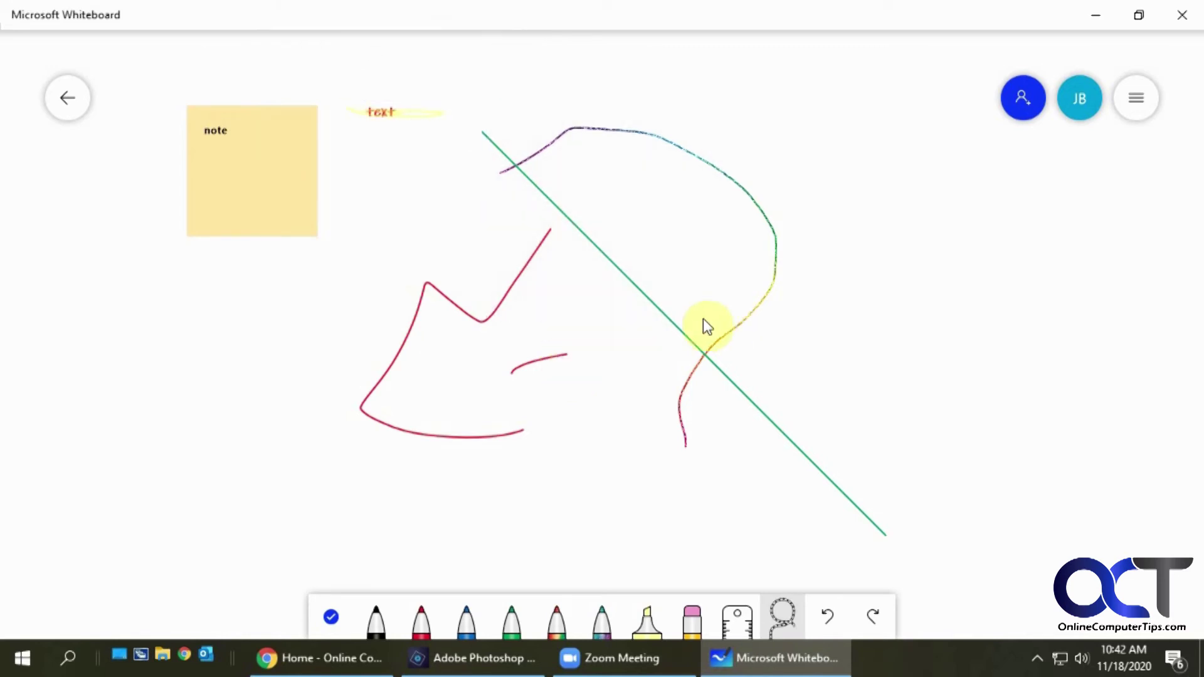
left_click_drag(794, 466, 650, 317)
left_click_drag(171, 74, 371, 282)
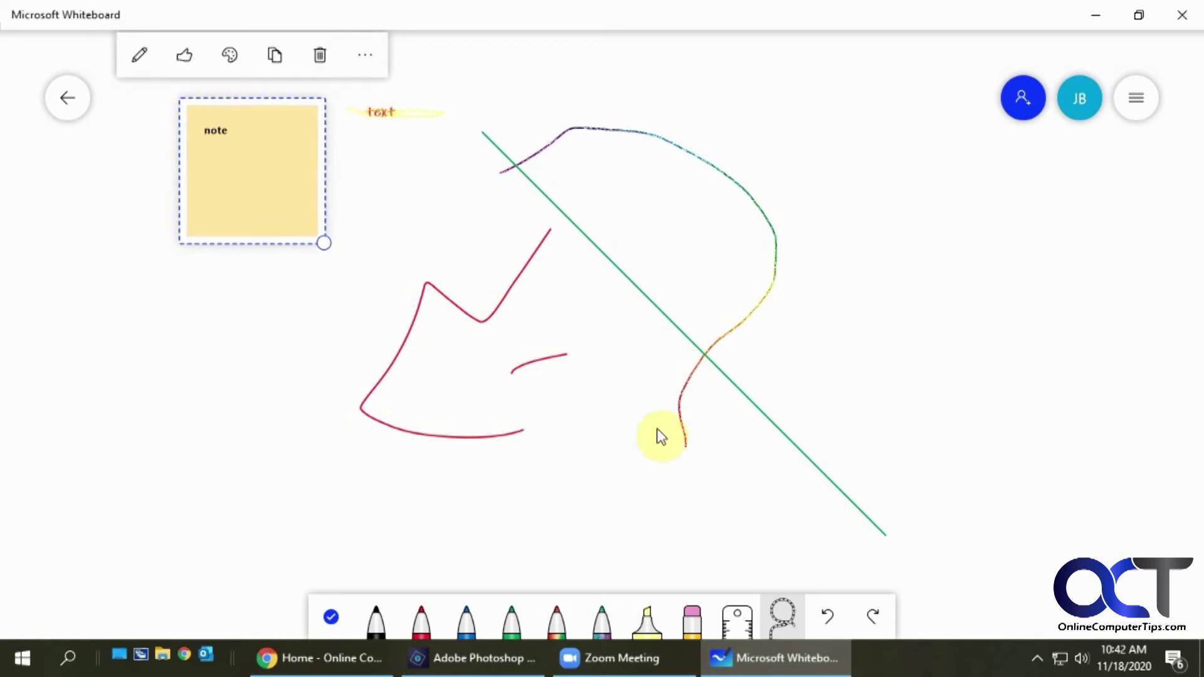
left_click(890, 347)
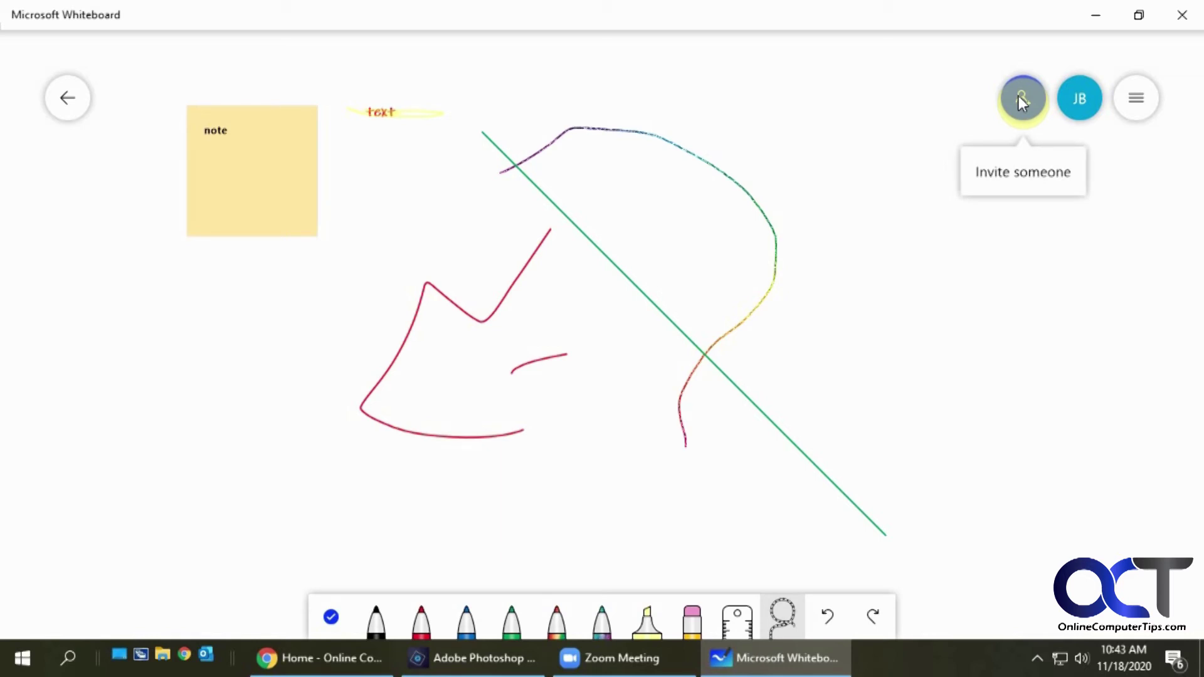
left_click(1138, 100)
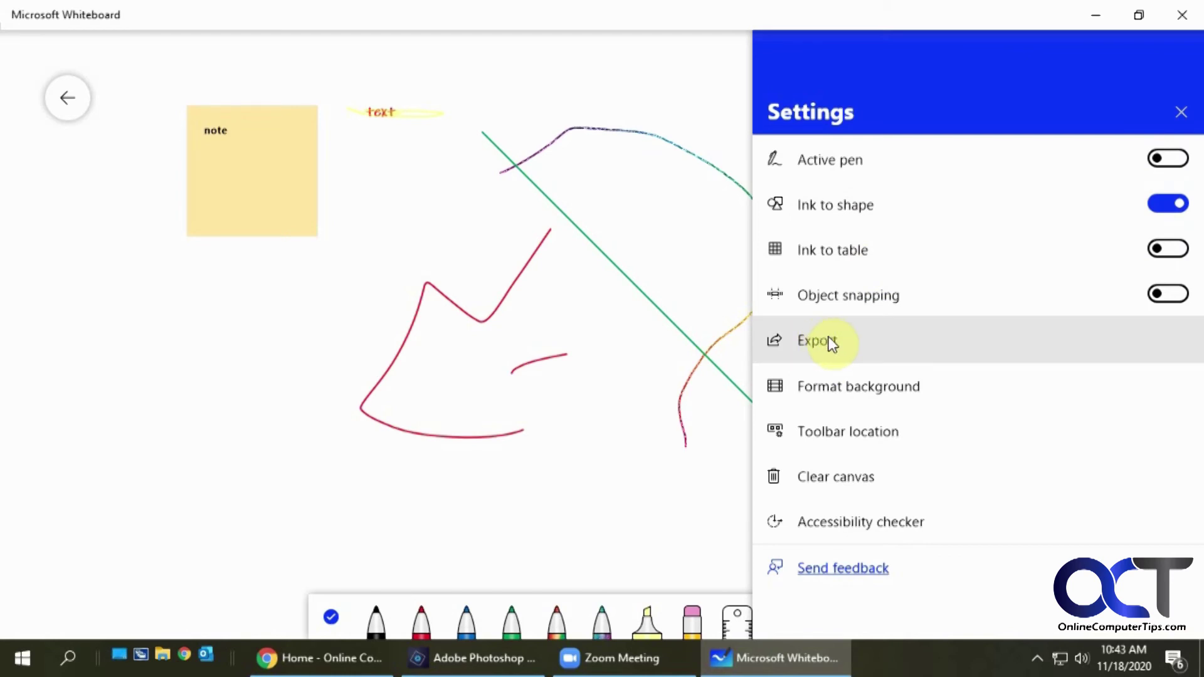
Switch the board background to a square grid and clear the canvas.
left_click(862, 384)
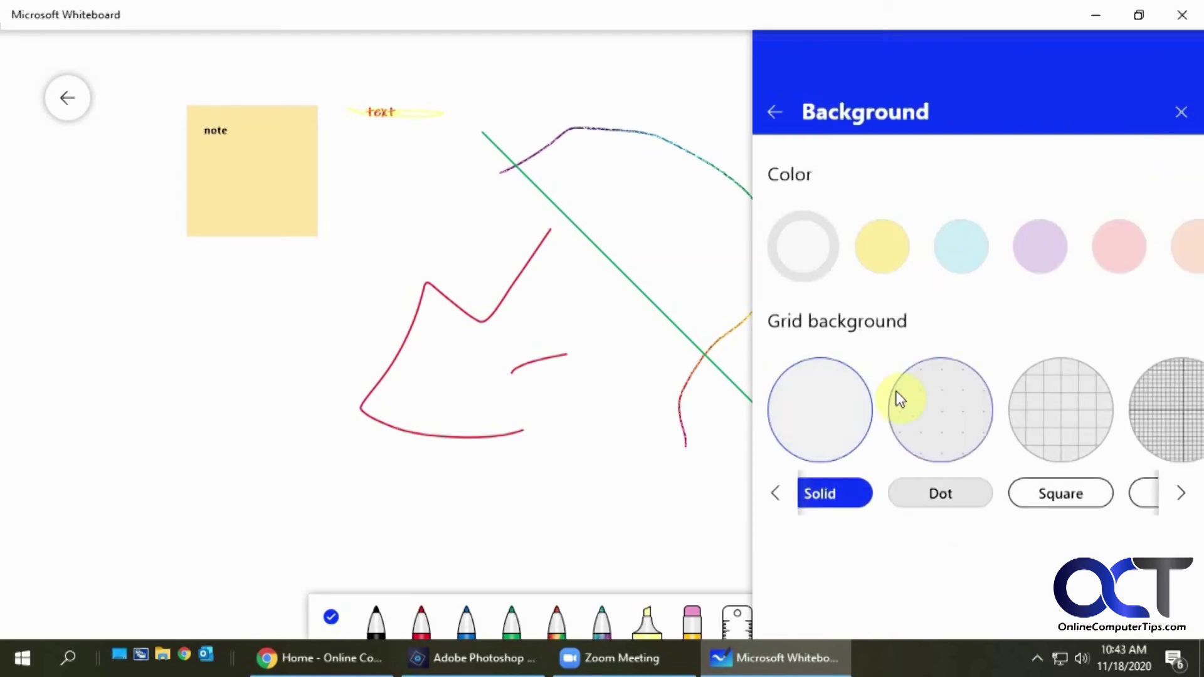
left_click(1037, 412)
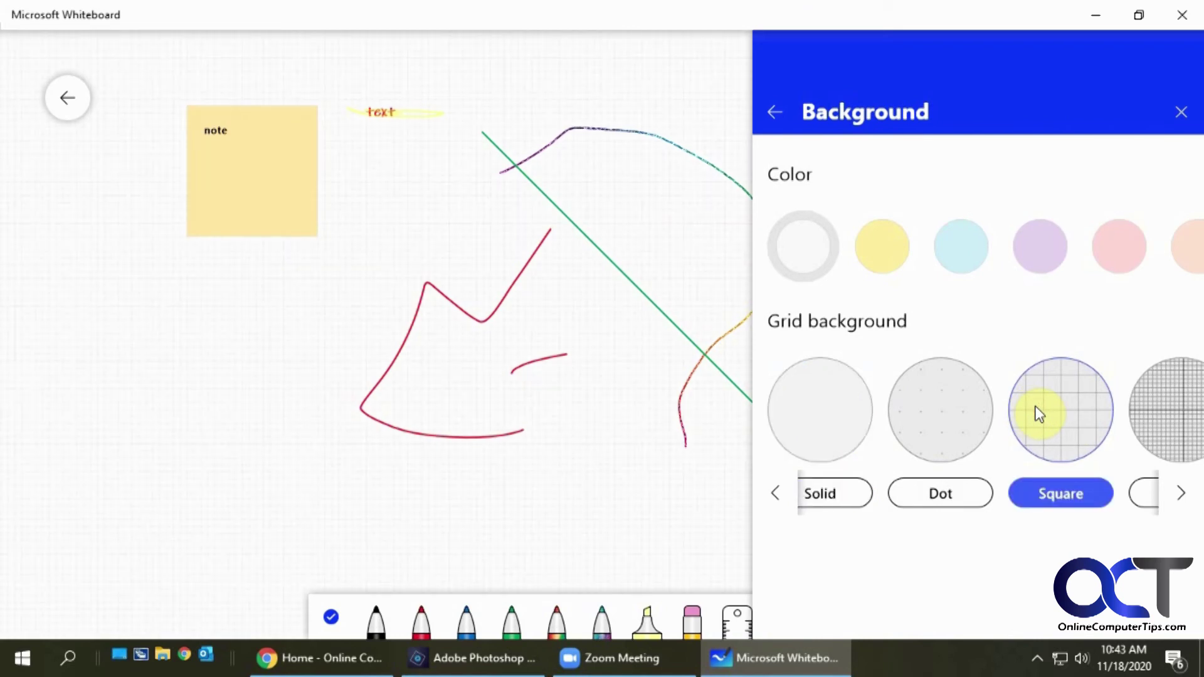
left_click(776, 111)
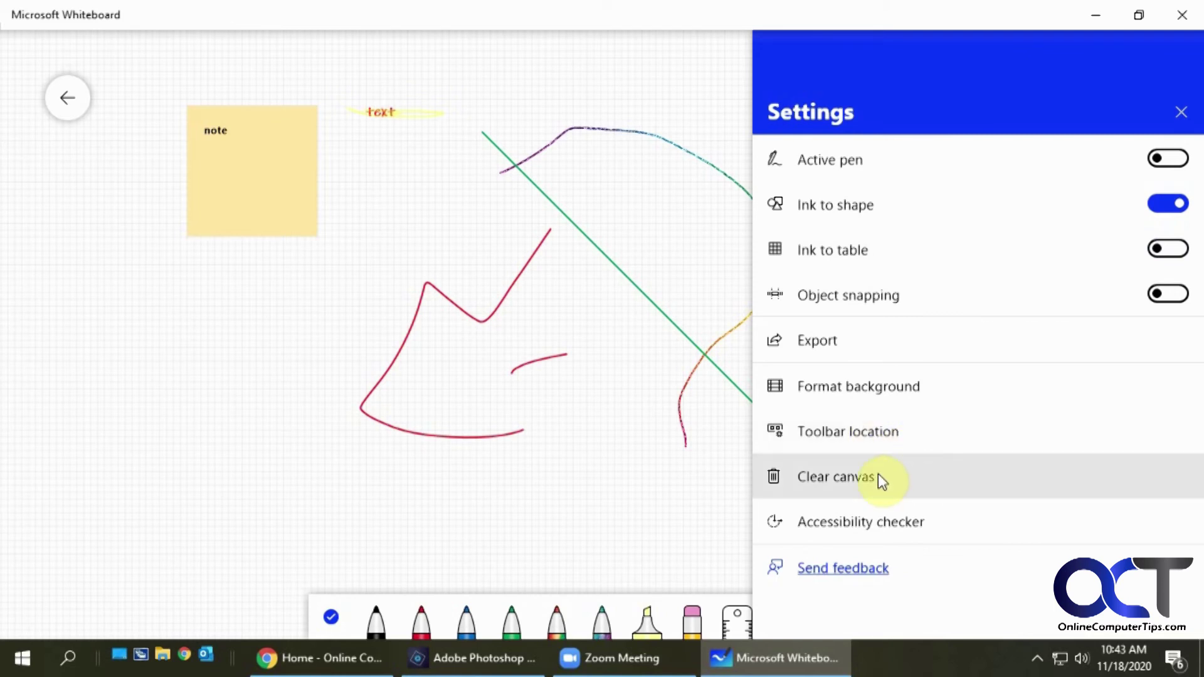
left_click(856, 477)
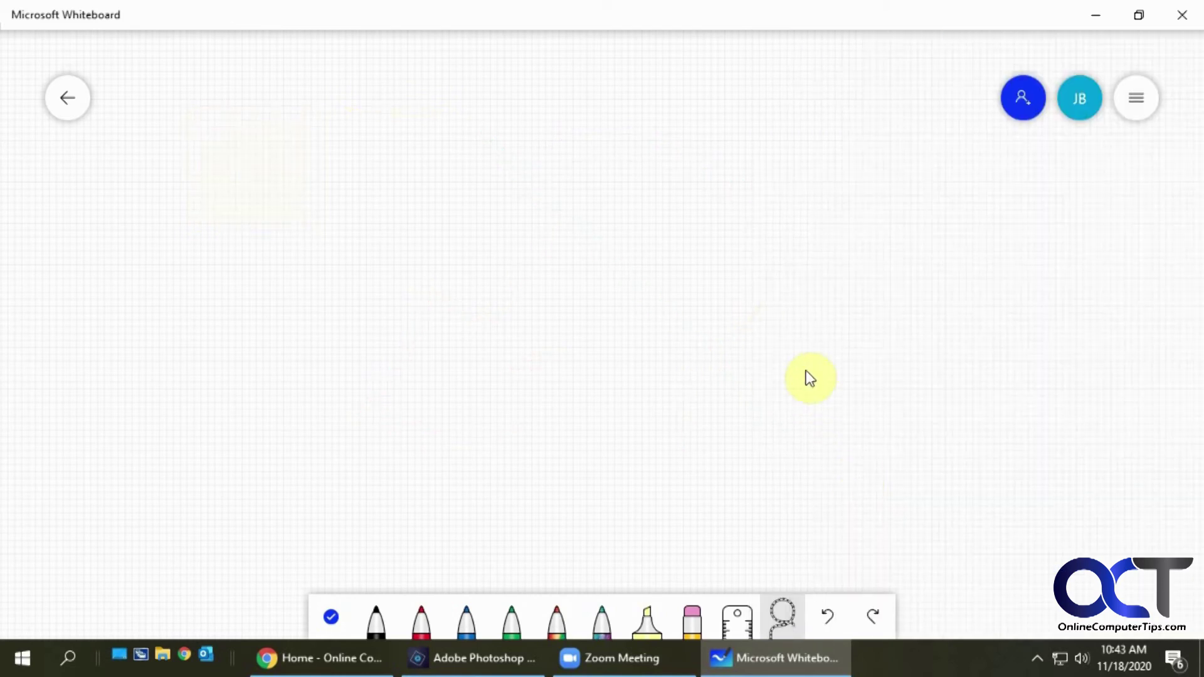
Make the board background light blue.
left_click(1135, 100)
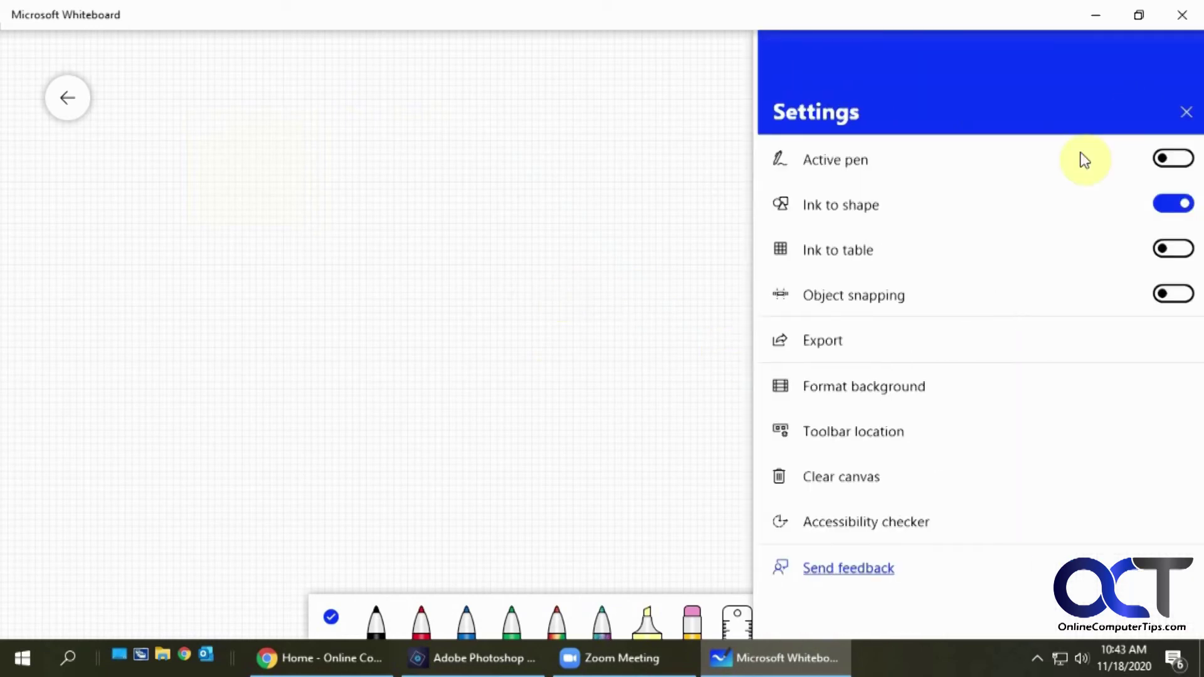
left_click(884, 386)
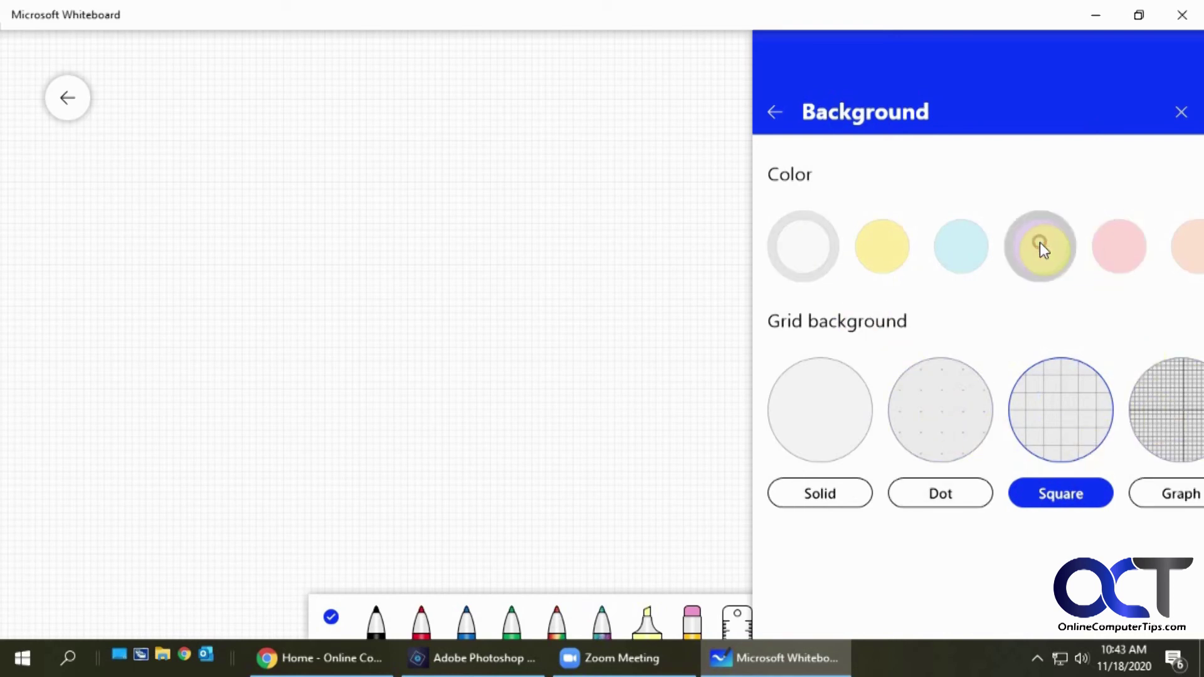
left_click(963, 266)
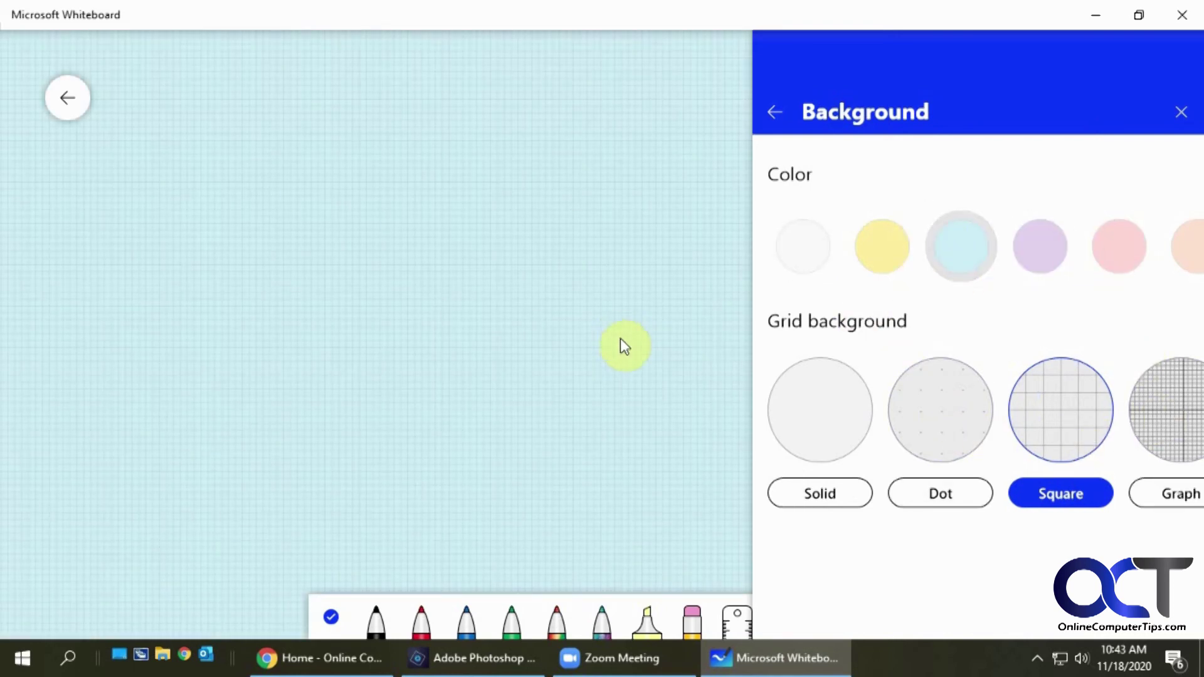
left_click(619, 375)
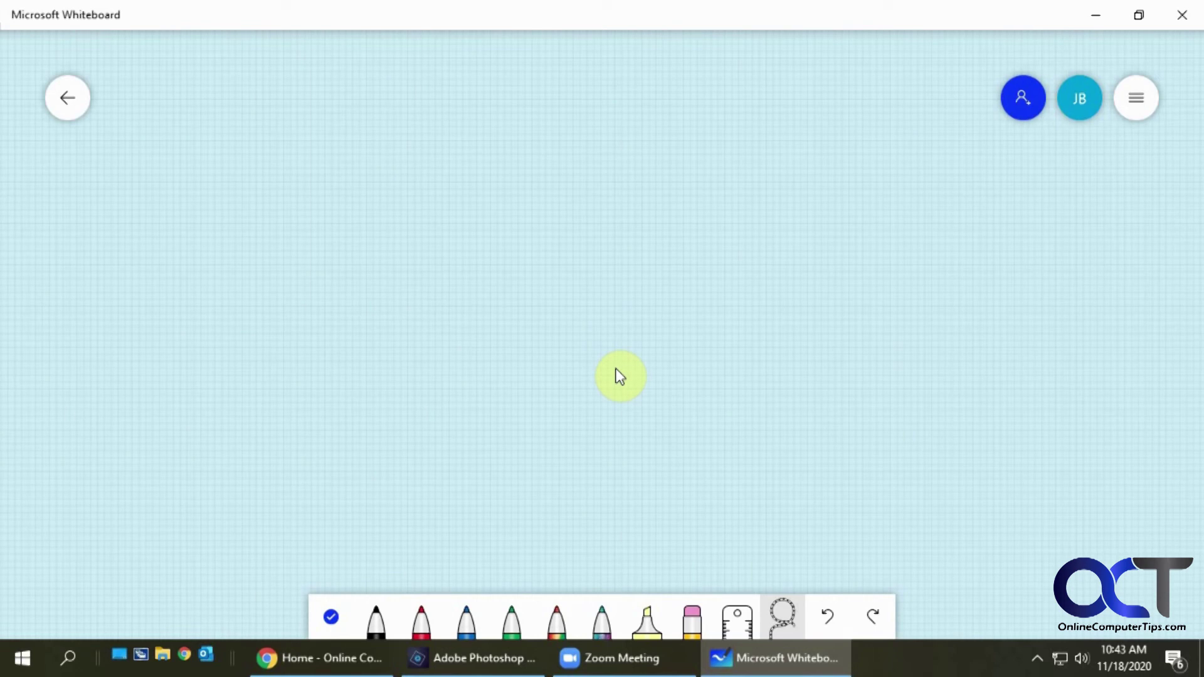
Toggle inking mode off, on, and off again.
left_click(332, 617)
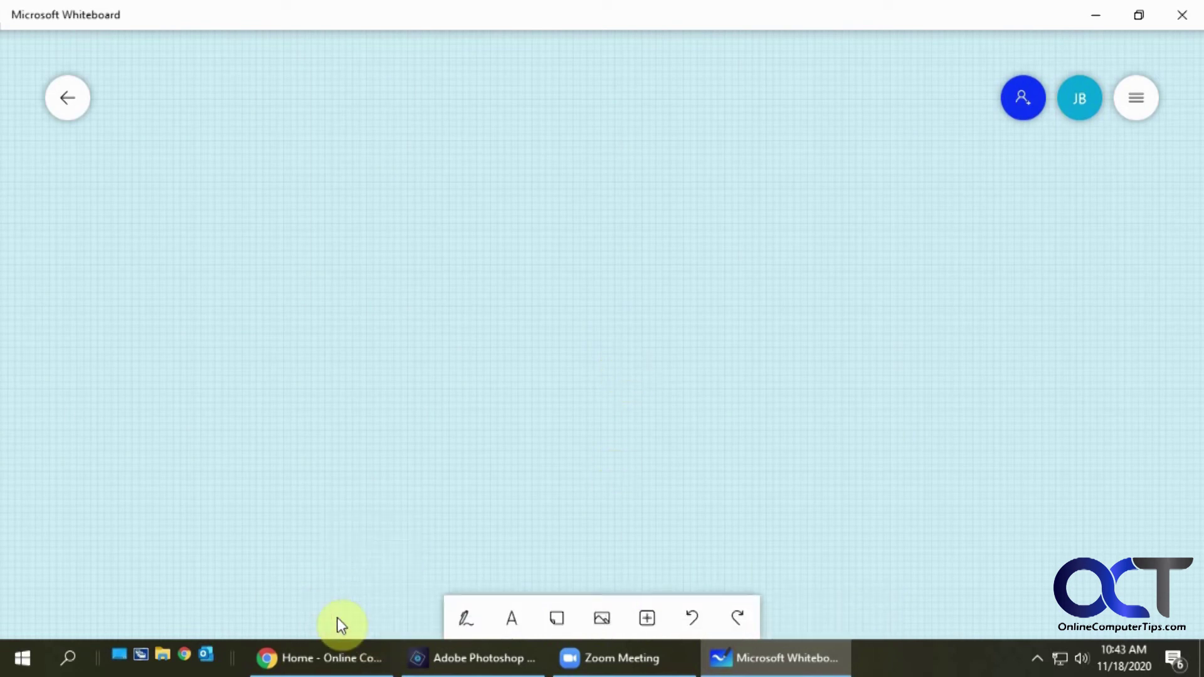
left_click(471, 622)
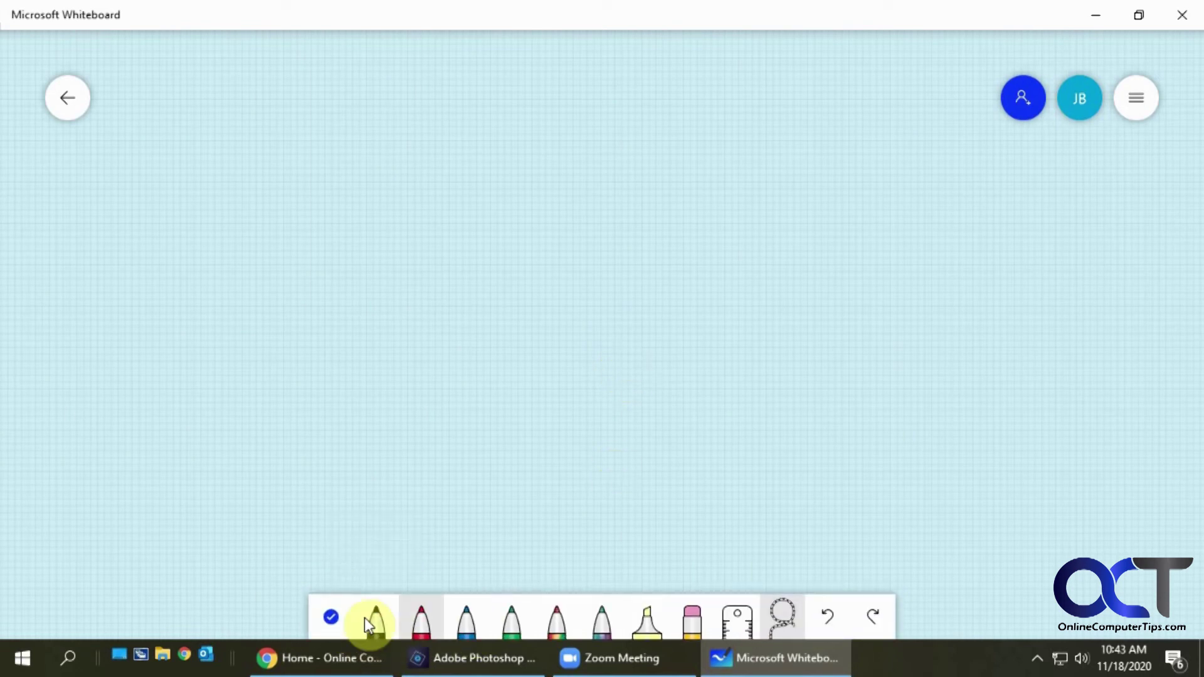
left_click(330, 619)
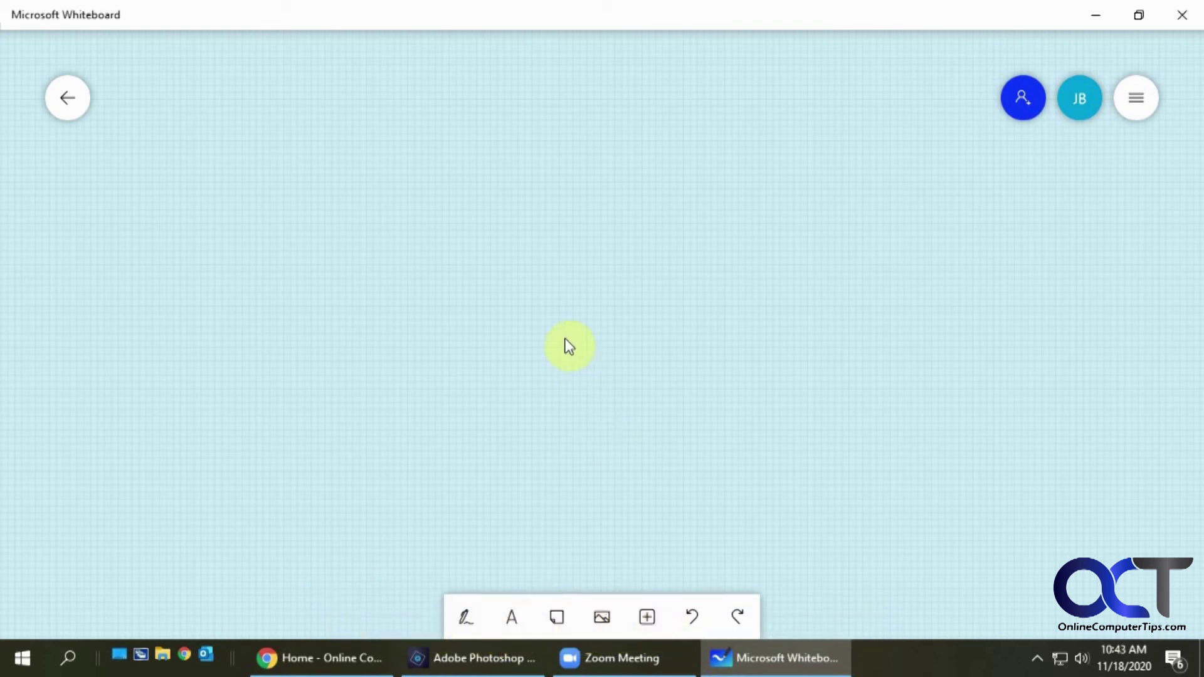
Return to the board list, open the OCT board, and zoom out to see all its content.
left_click(68, 102)
left_click(861, 281)
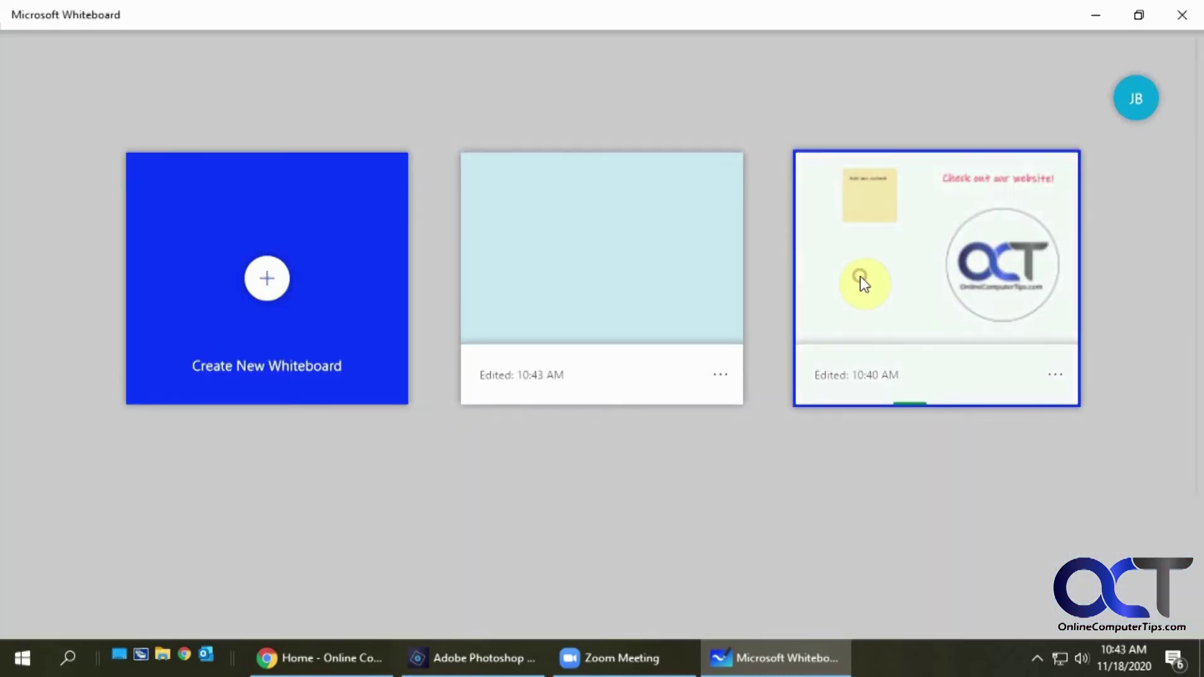
scroll(854, 314, "down", 3)
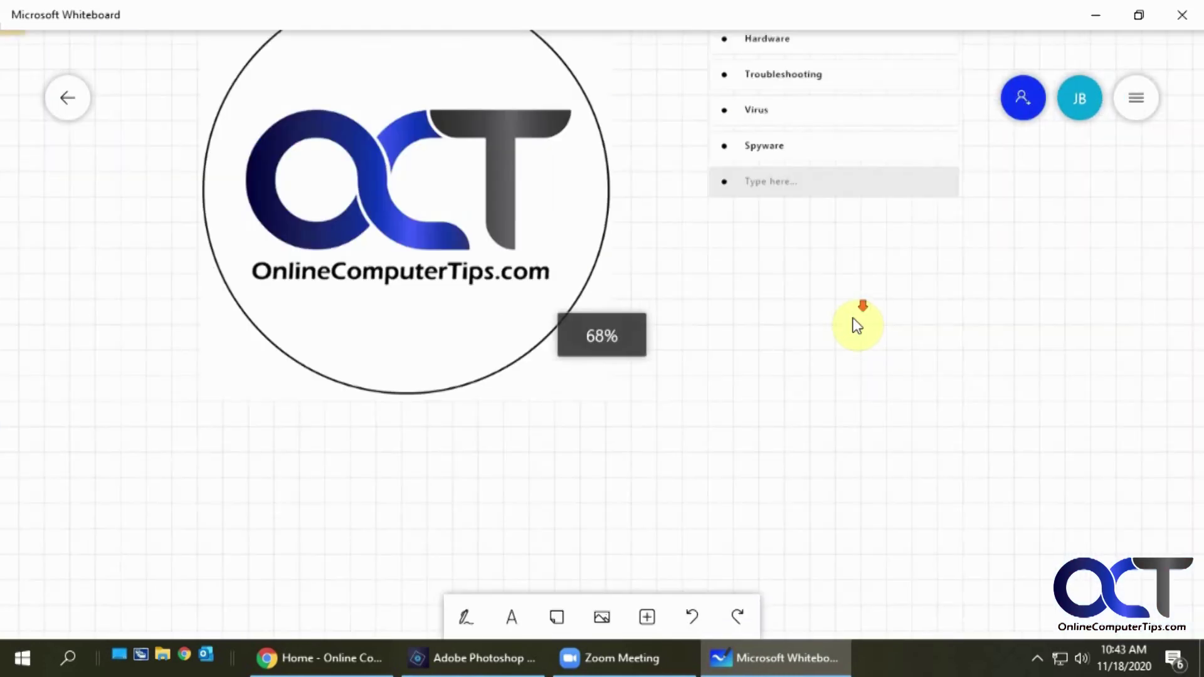
scroll(857, 325, "down", 4)
scroll(852, 322, "up", 1)
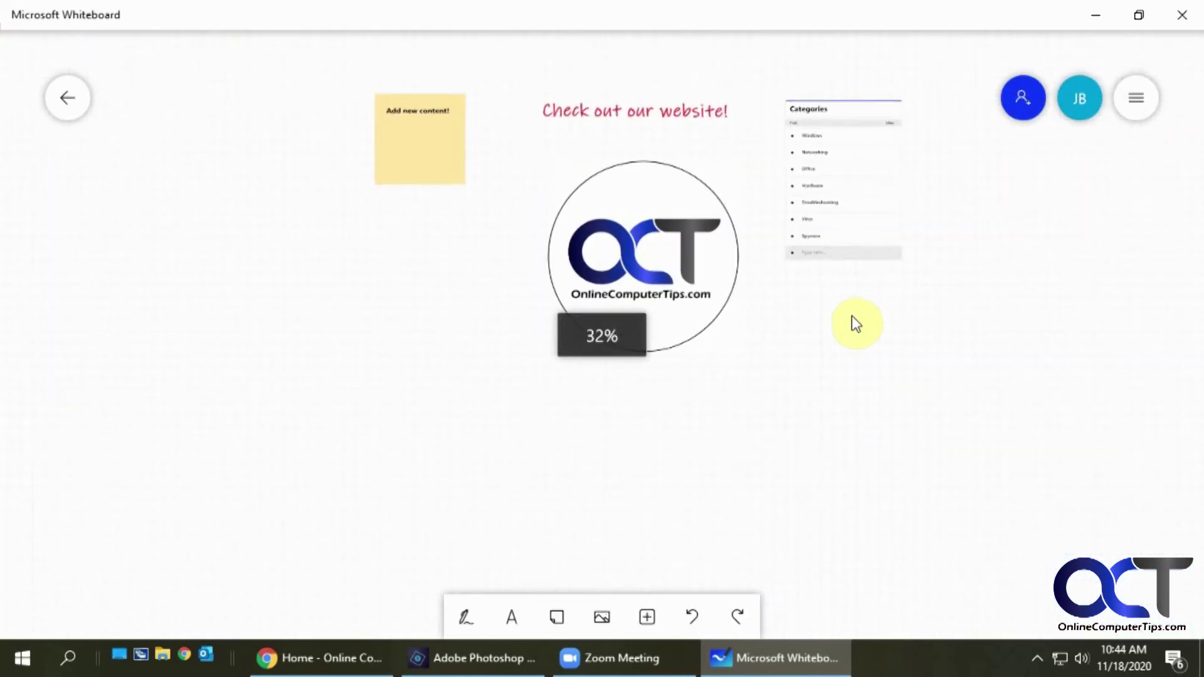
left_click(642, 661)
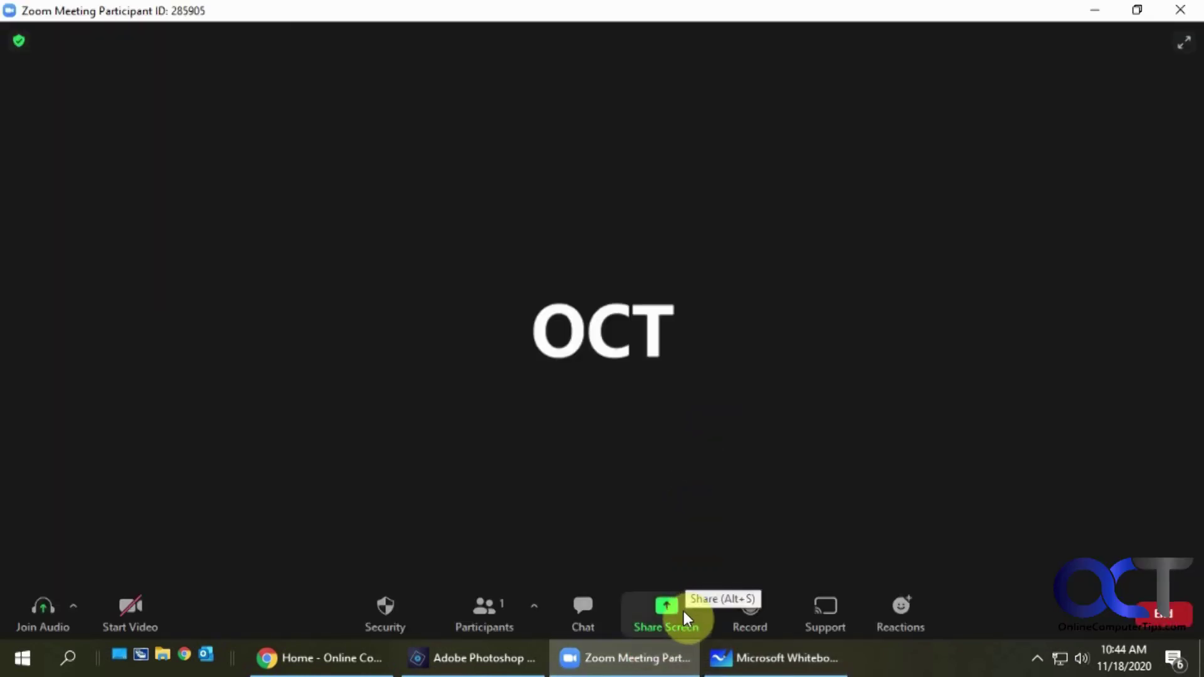
Share the Microsoft Whiteboard window in the Zoom meeting, then stop the share.
left_click(682, 612)
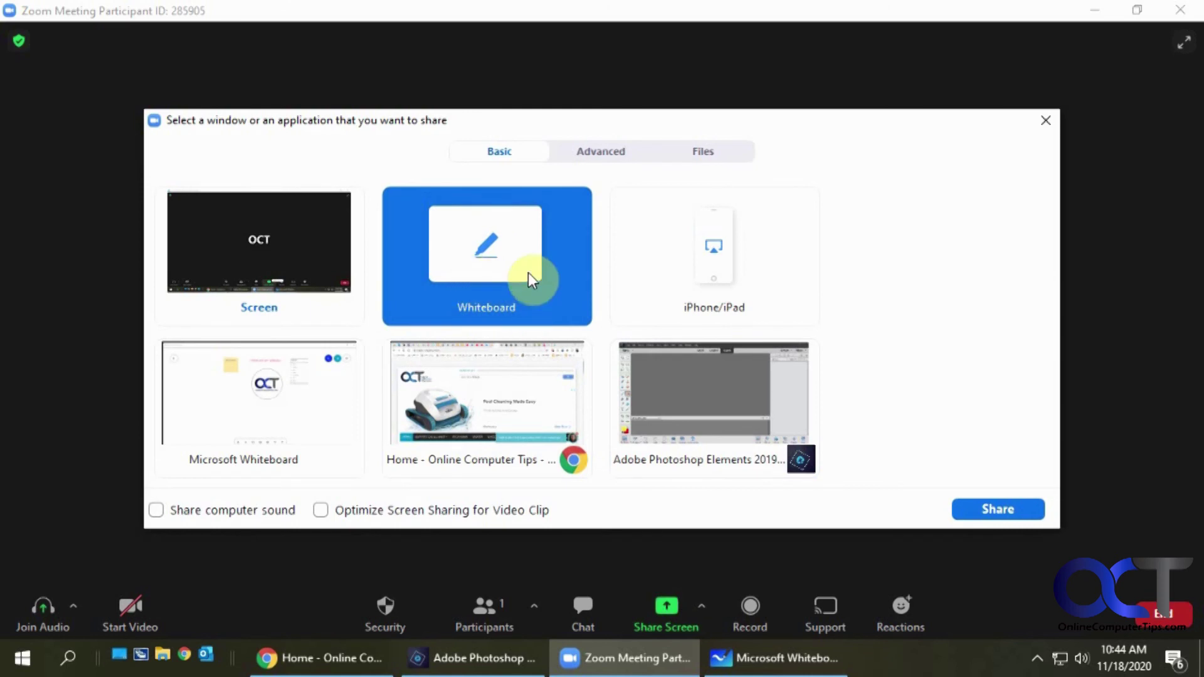
left_click(283, 403)
left_click(982, 508)
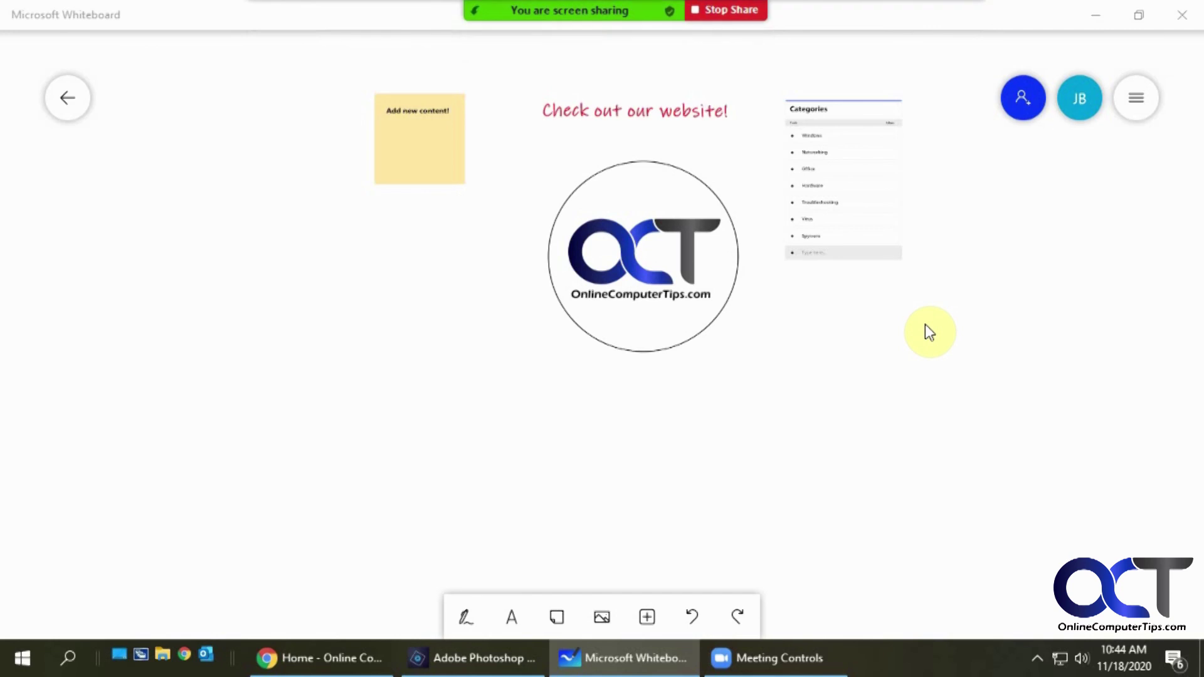
left_click(747, 13)
Return to the board list, open and dismiss the light-blue board's options, and start a new whiteboard.
left_click(668, 660)
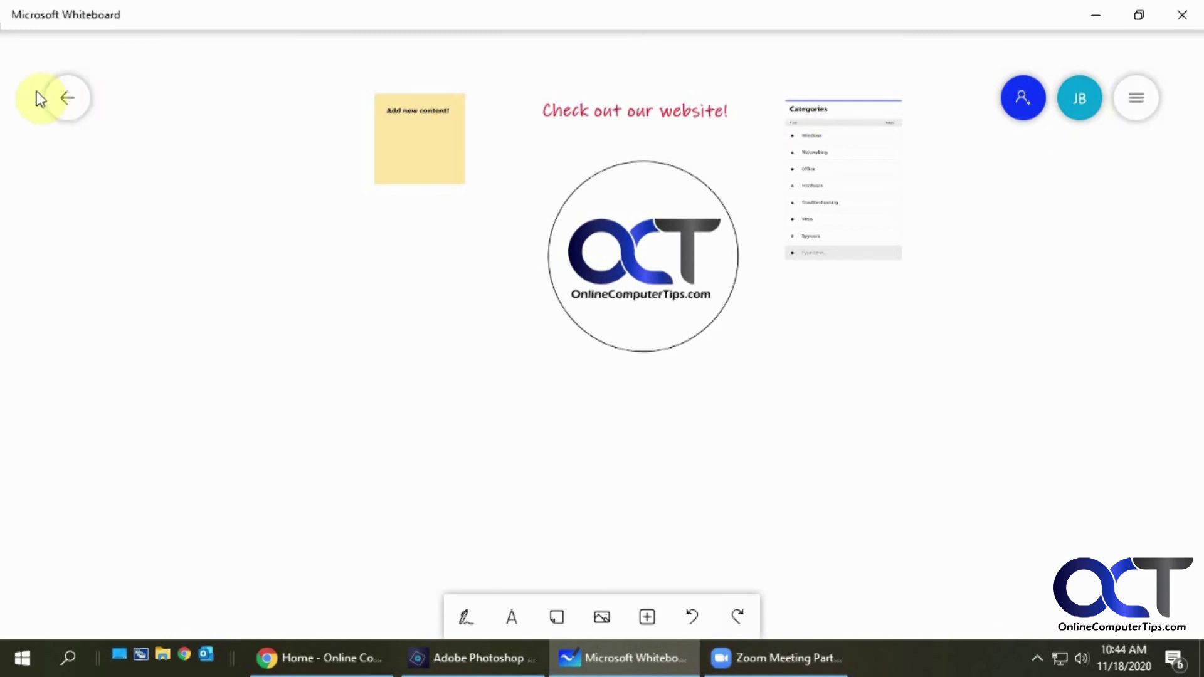
left_click(67, 98)
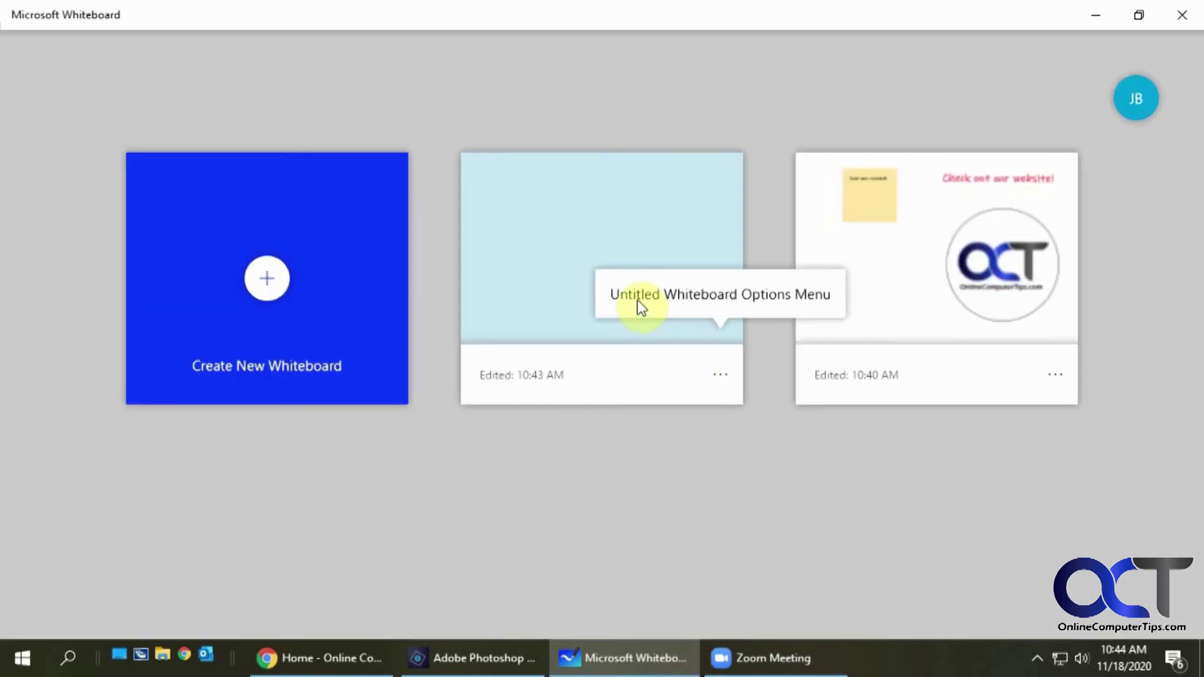
left_click(560, 222)
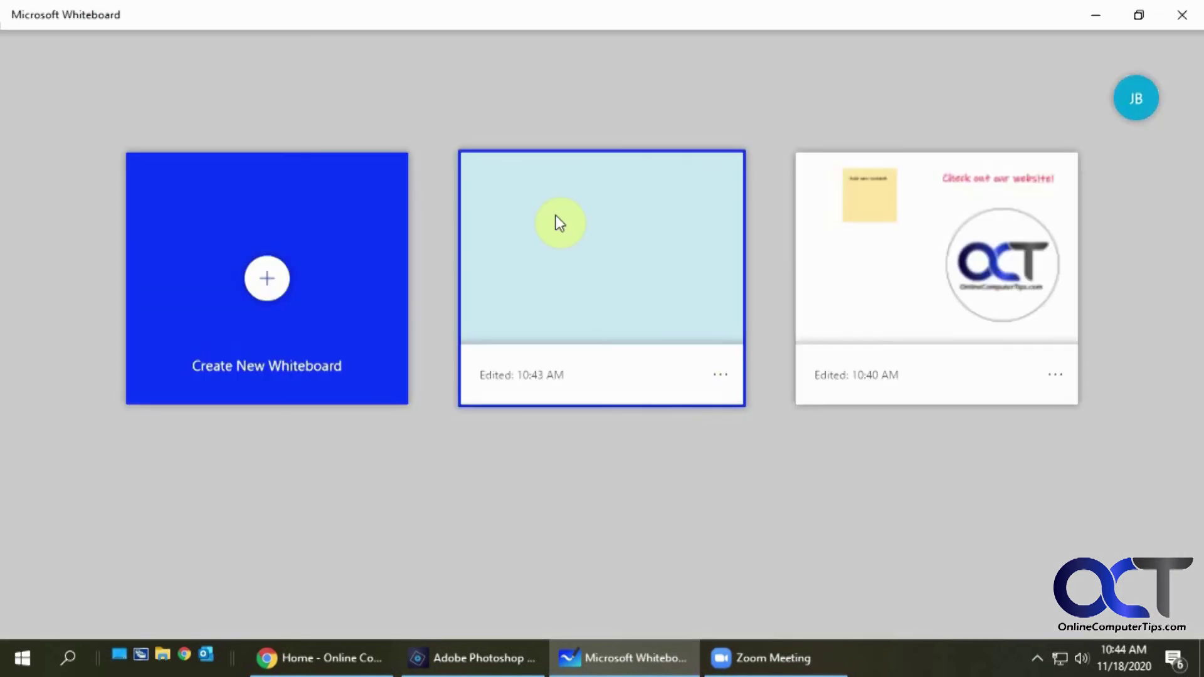
left_click(718, 376)
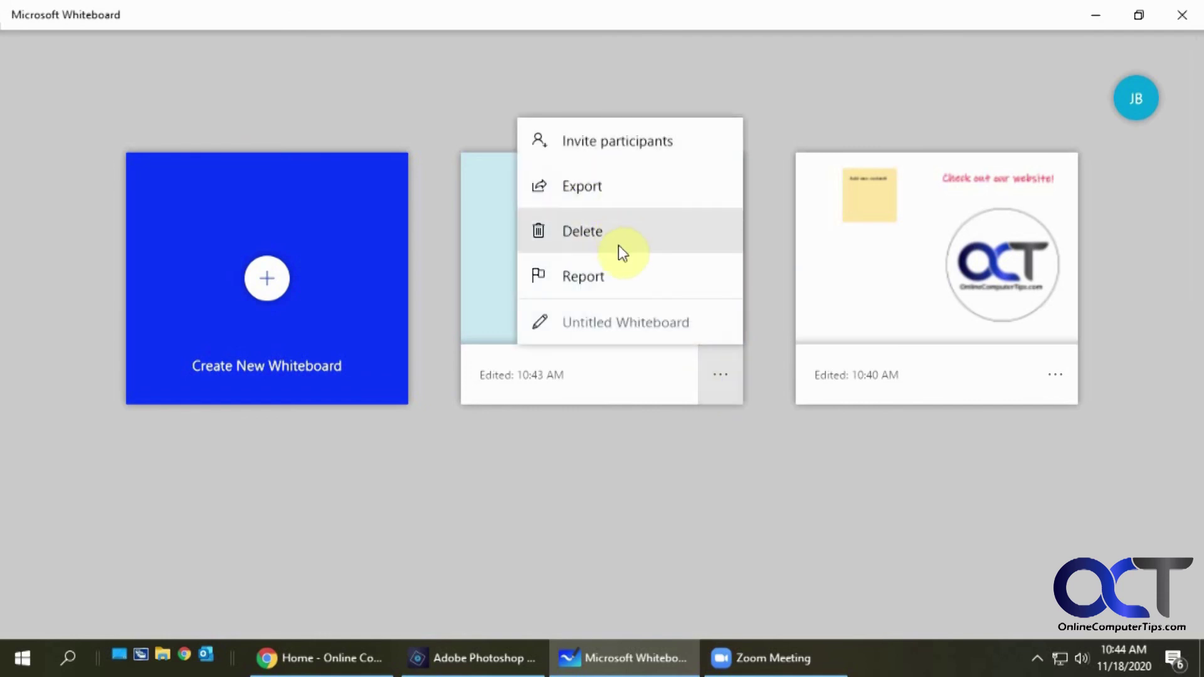
left_click(750, 450)
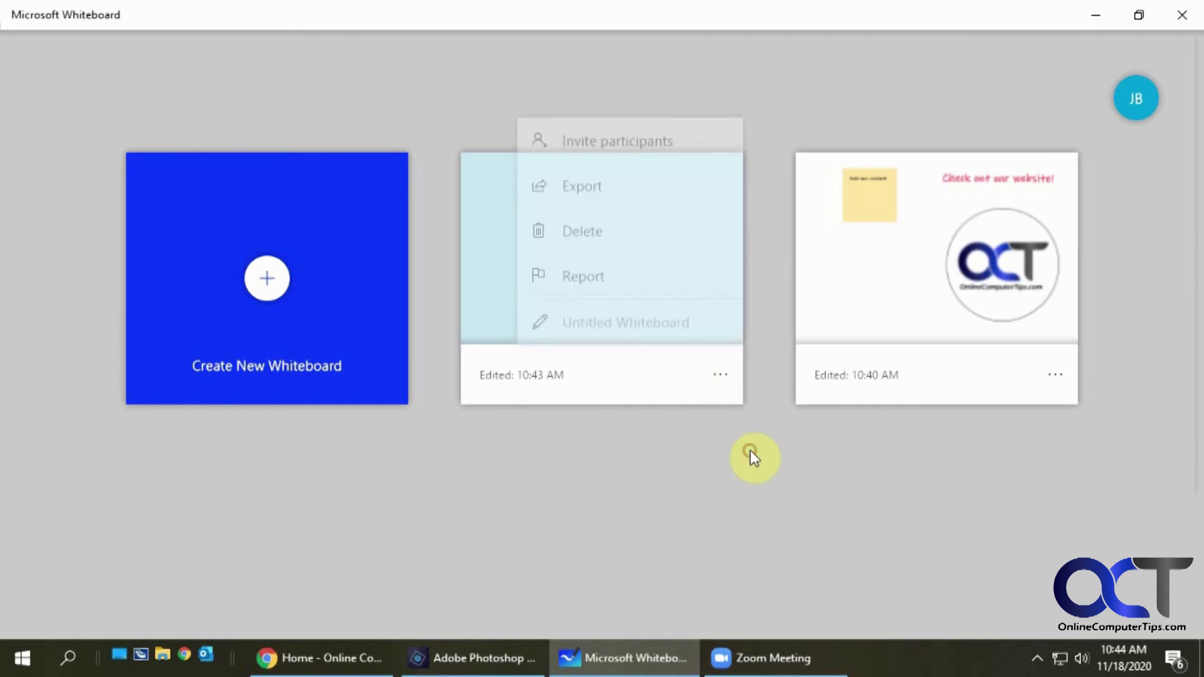
left_click(315, 306)
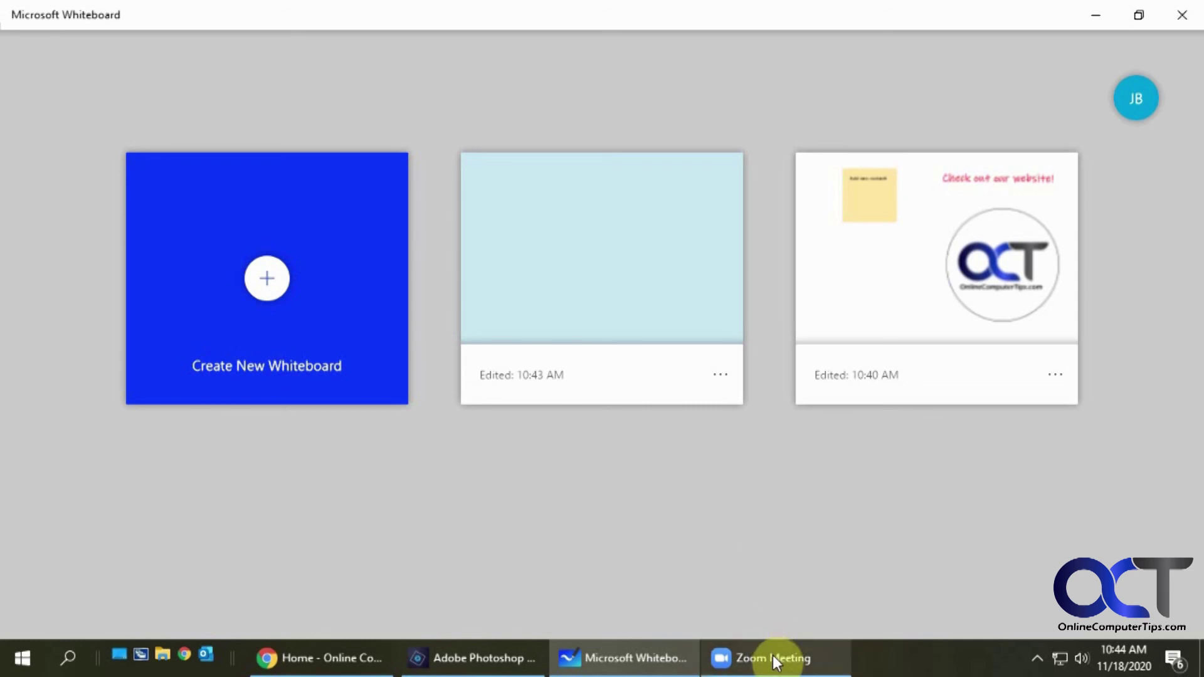
mouse_move(773, 656)
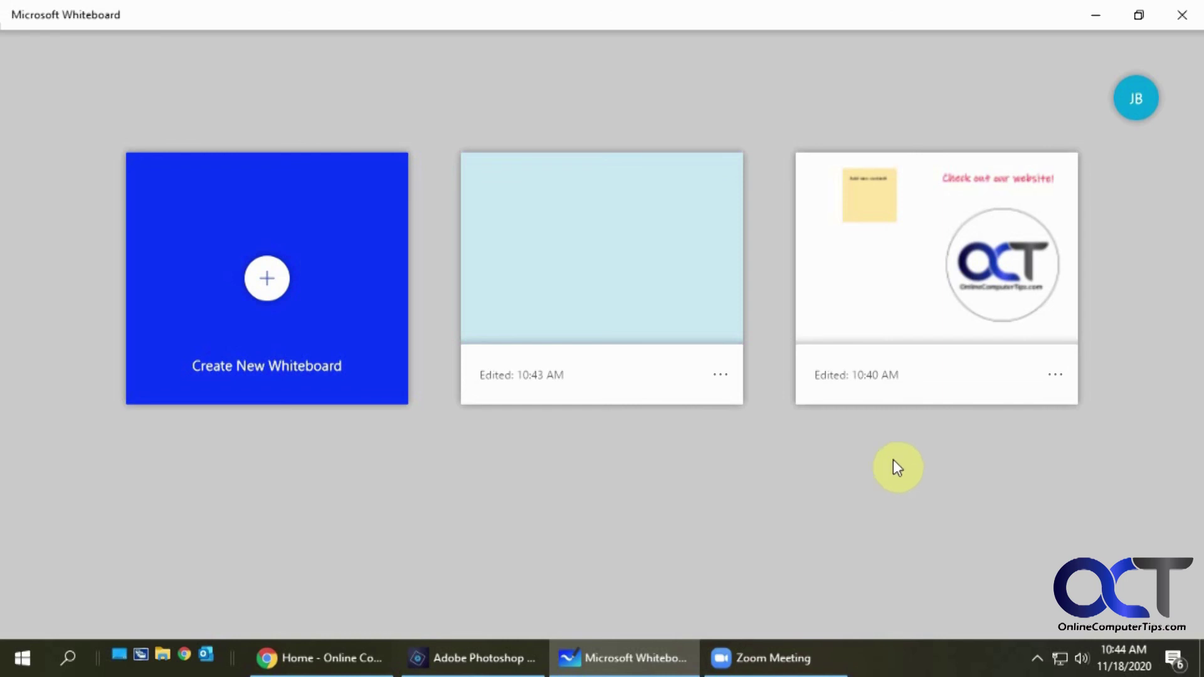